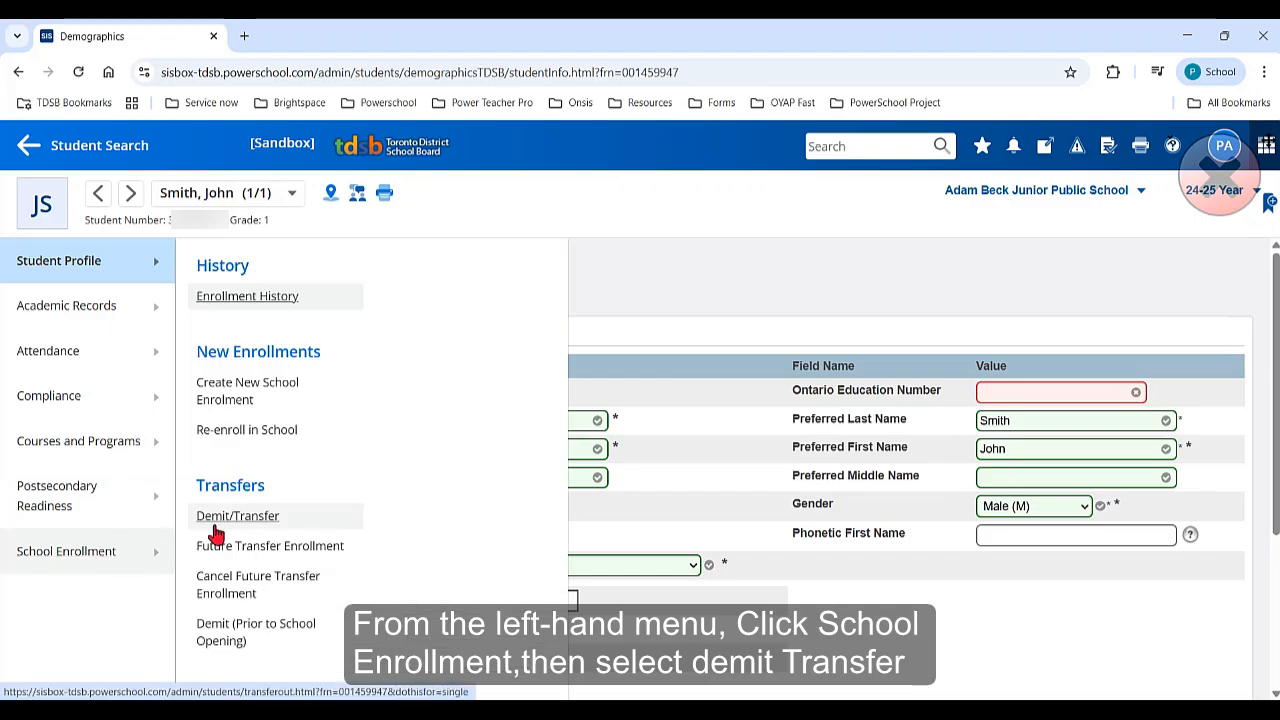
# Open the student's Demit/Transfer form and place the cursor in the Demit Comment field
pyautogui.click(215, 533)
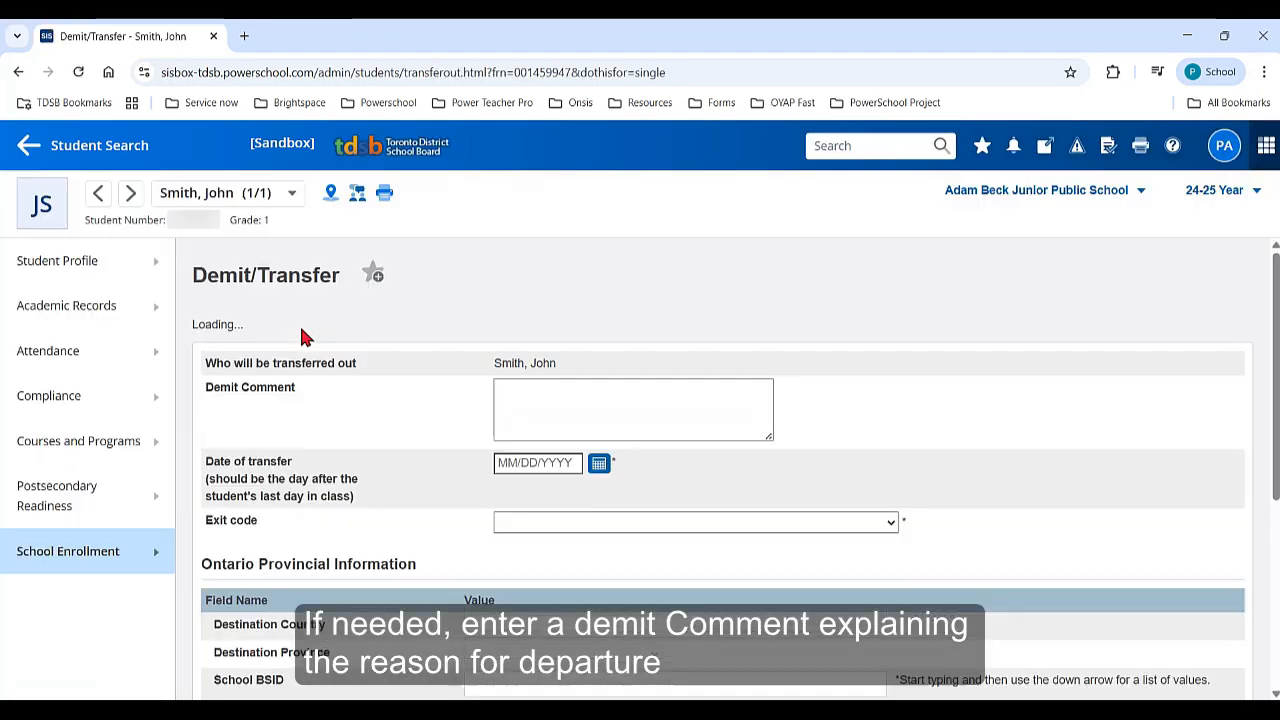
pyautogui.moveTo(306, 396); pyautogui.dragTo(205, 388)
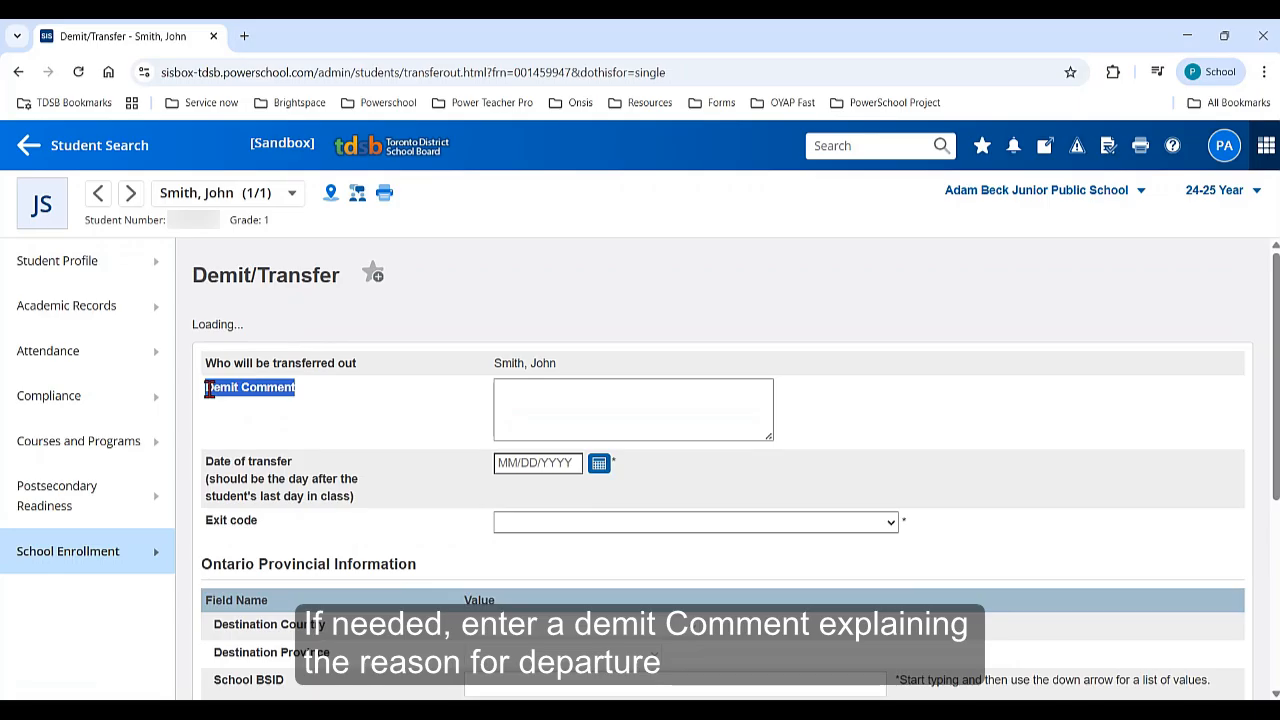
pyautogui.click(583, 413)
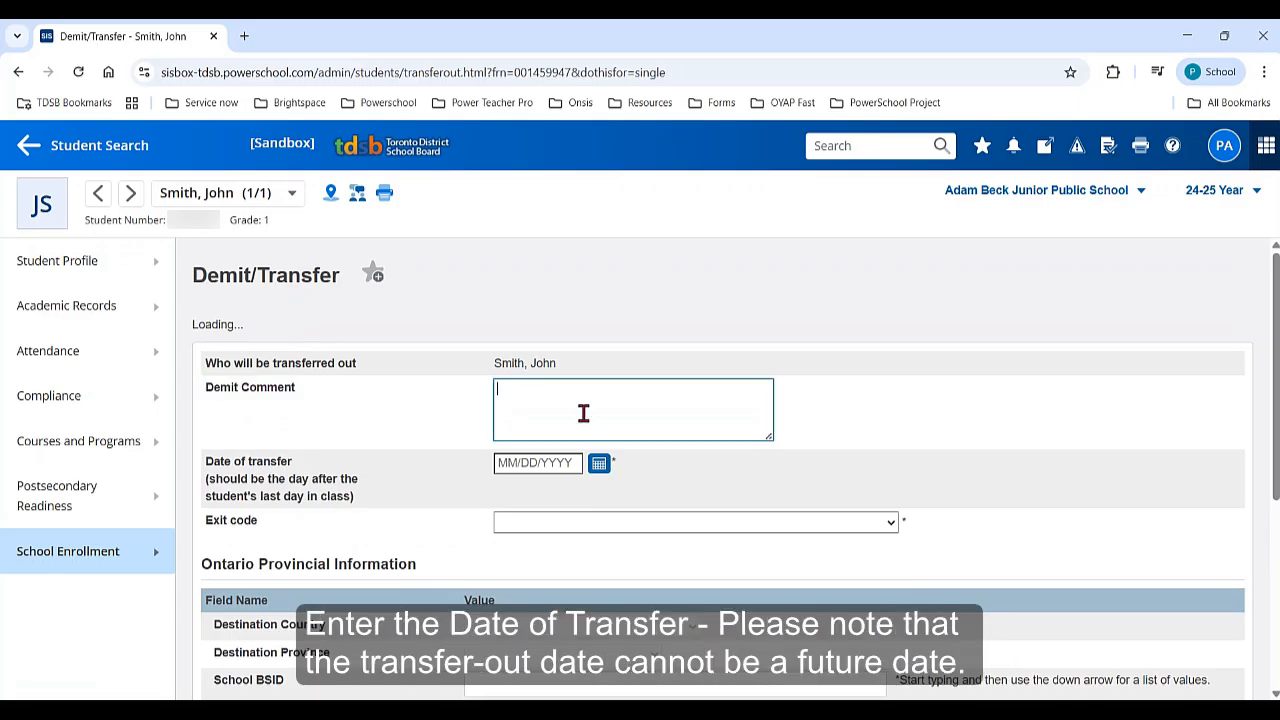
# Try to set the date of transfer to 09/23/2025
pyautogui.moveTo(300, 468); pyautogui.dragTo(205, 462)
pyautogui.click(598, 463)
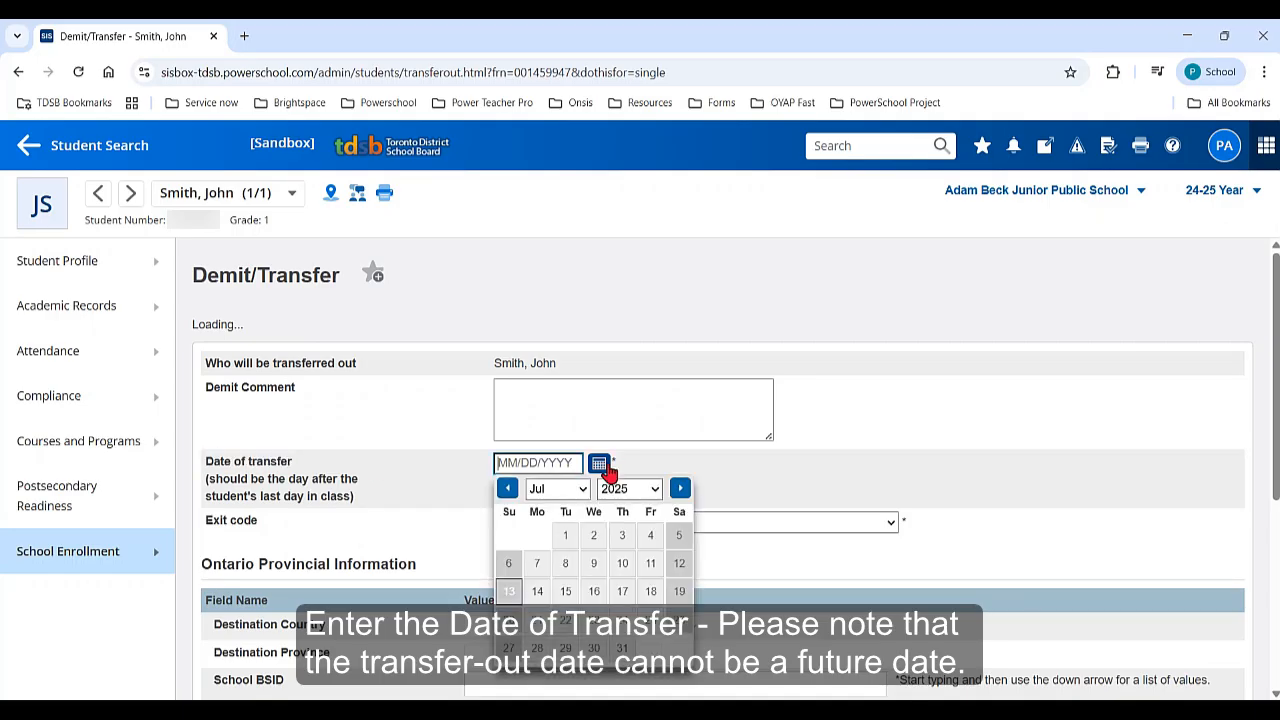
pyautogui.click(583, 490)
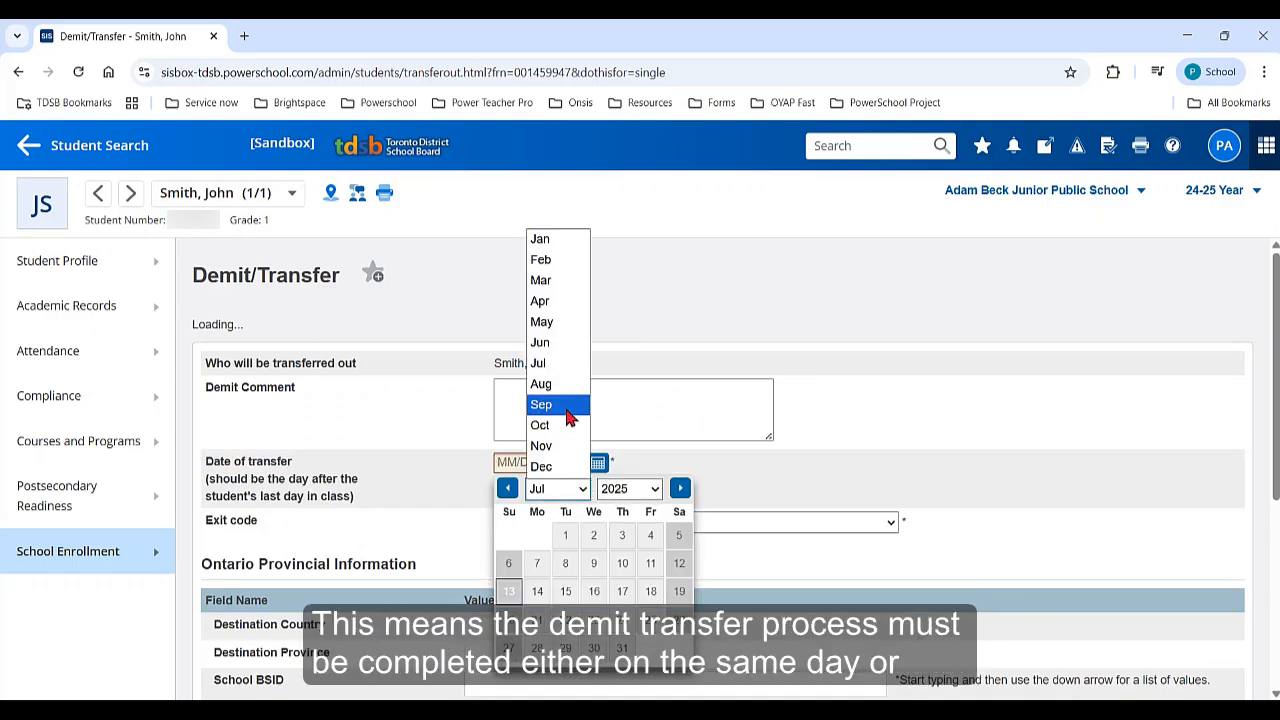
pyautogui.click(566, 405)
pyautogui.click(565, 621)
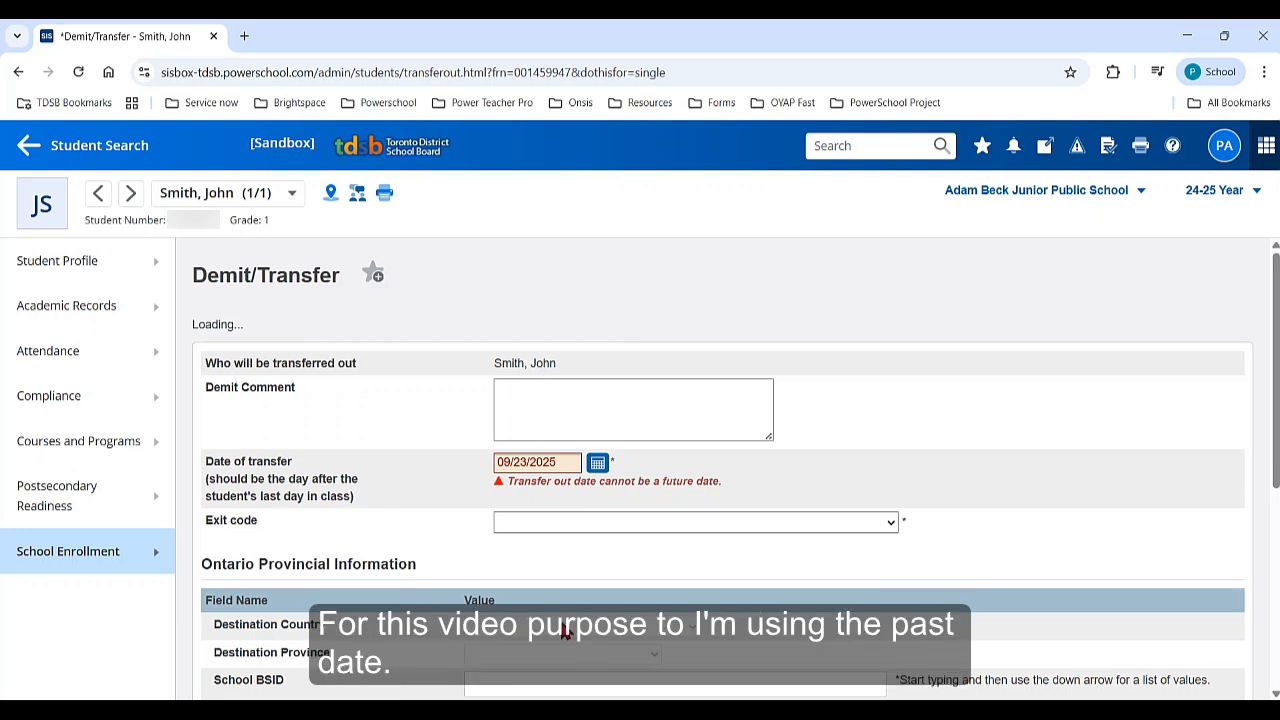
# Change the date of transfer to 05/26/2025
pyautogui.click(597, 464)
pyautogui.click(580, 486)
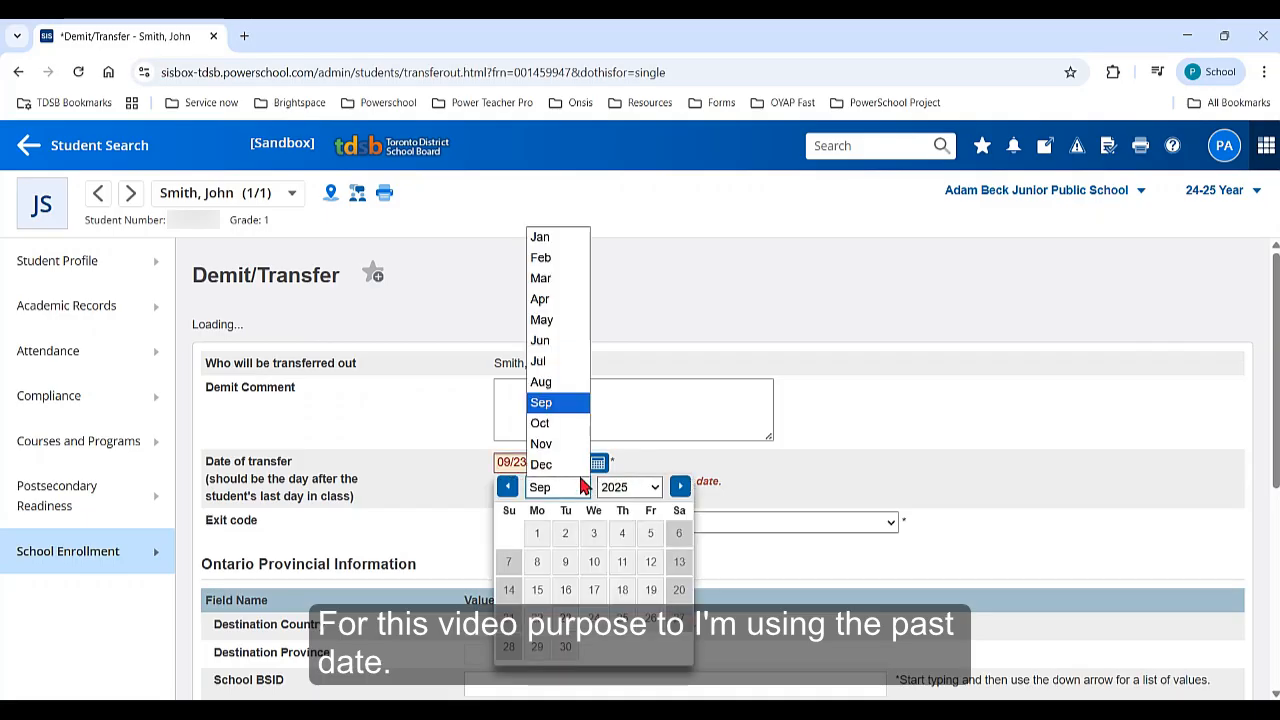
pyautogui.click(557, 319)
pyautogui.click(565, 647)
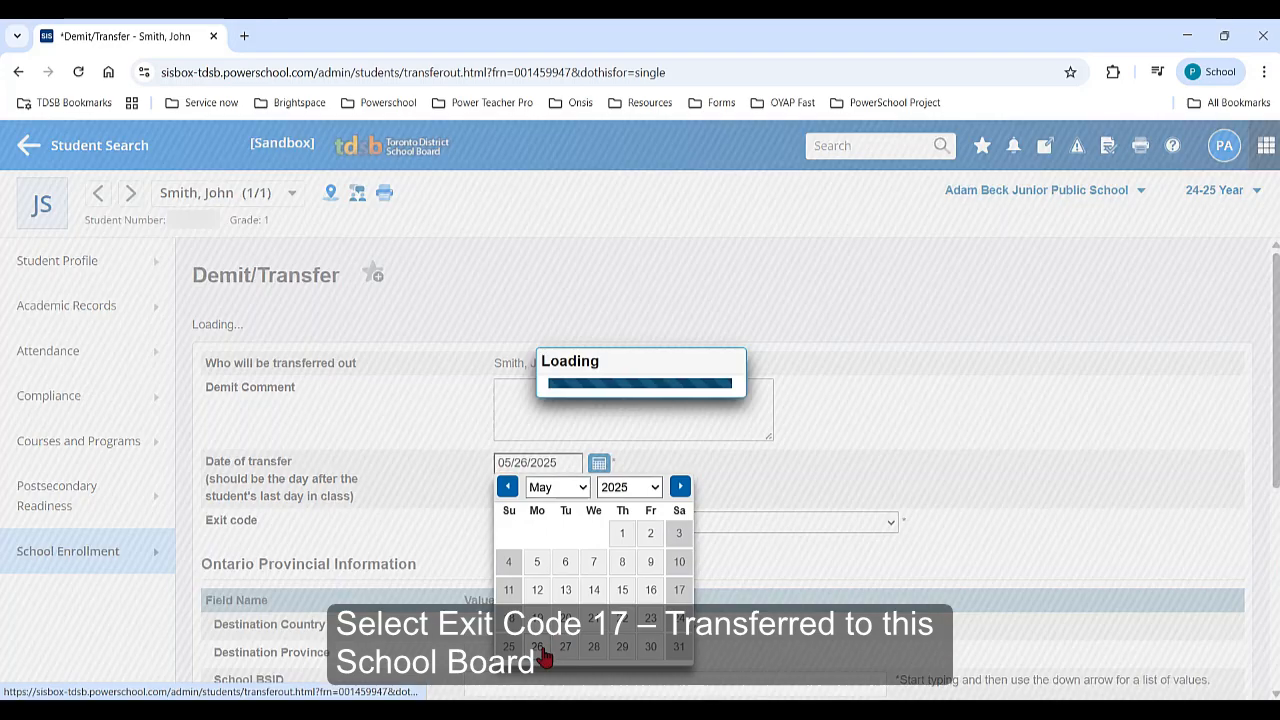
# Set the exit code to Transferred Prior to Completion - To This School Board (17)
pyautogui.scroll(-1, 811, 543)
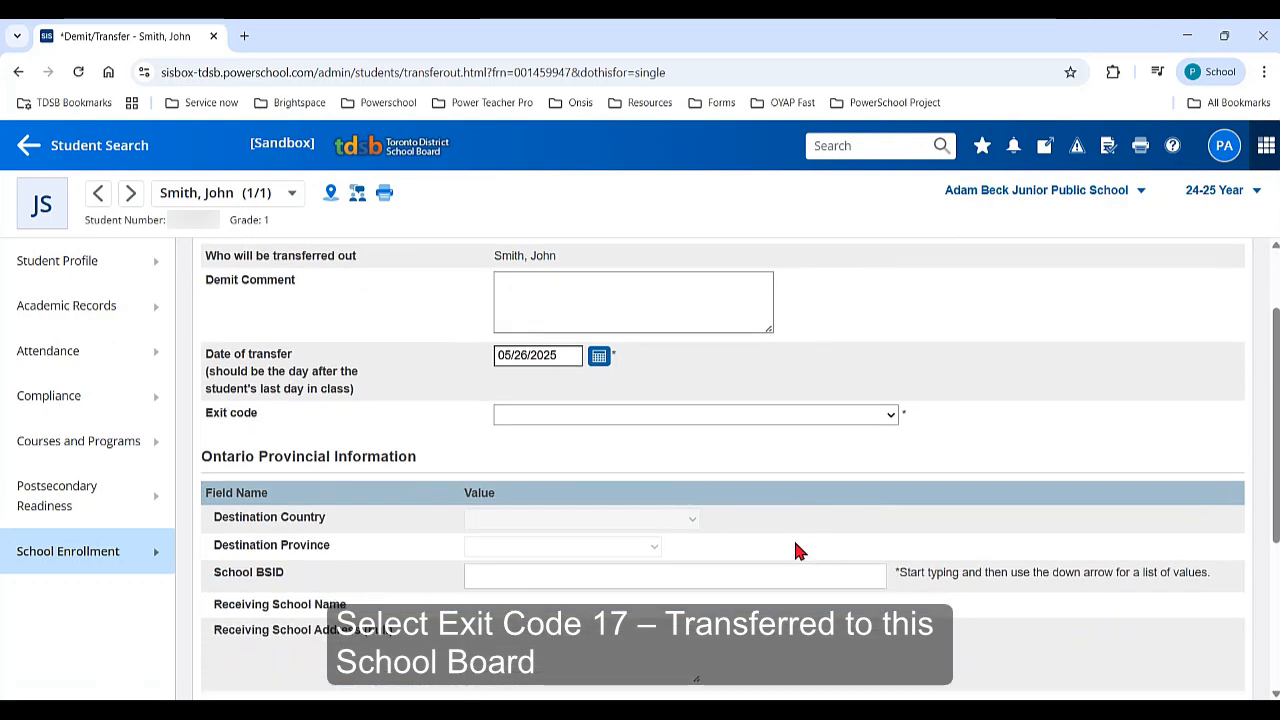
pyautogui.click(568, 416)
pyautogui.scroll(-1, 575, 395)
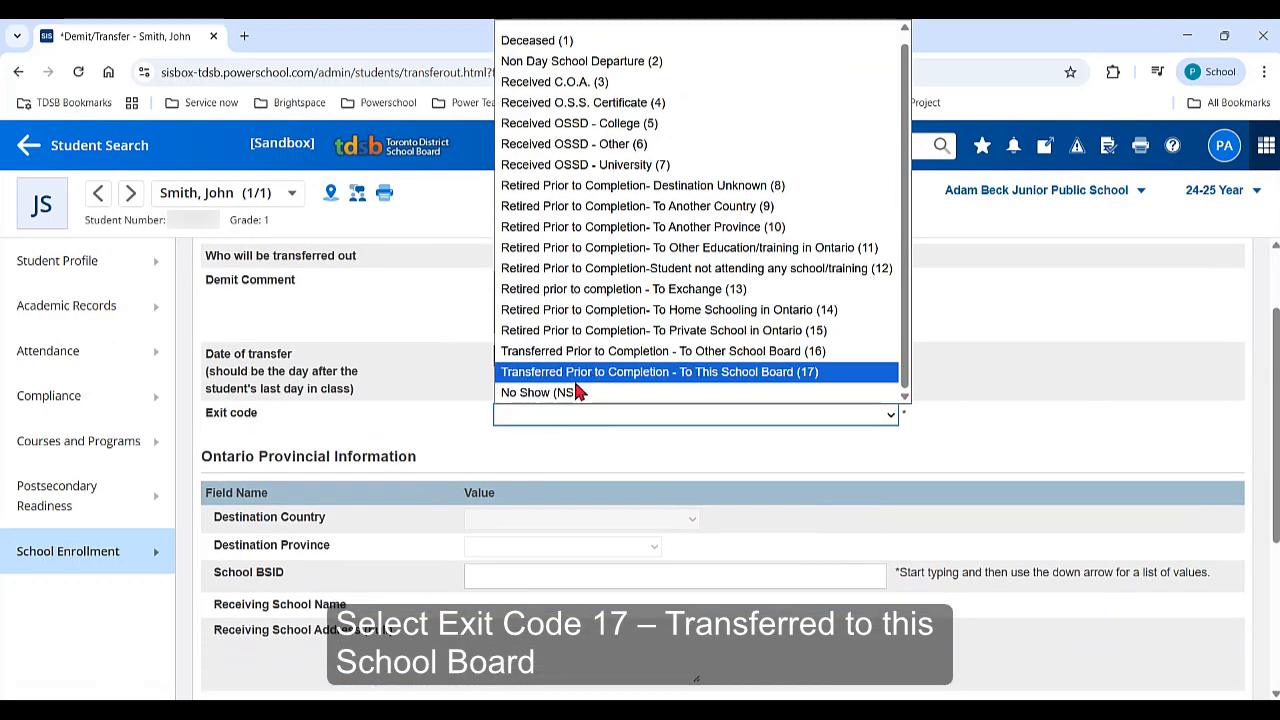
pyautogui.click(606, 372)
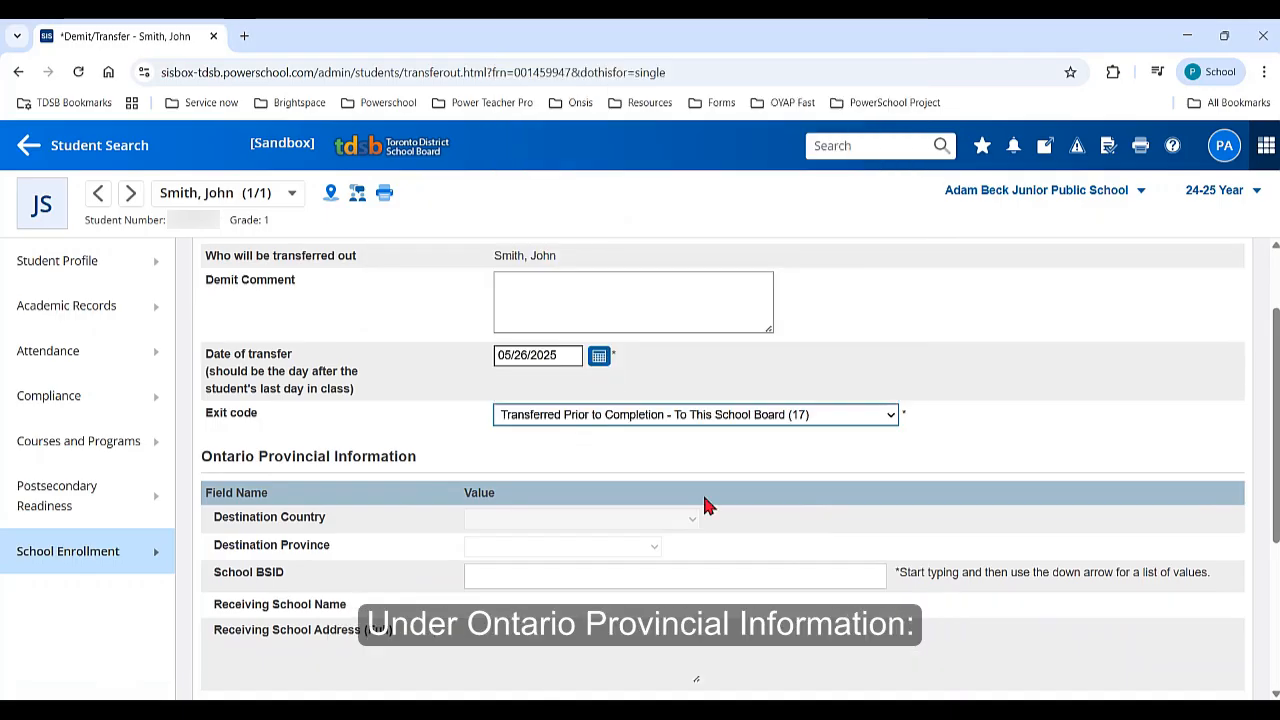
# Look up "holly" in the School BSID field and choose Hollycrest Middle School, TDSB (263010)
pyautogui.scroll(-1, 704, 505)
pyautogui.moveTo(418, 396); pyautogui.dragTo(203, 396)
pyautogui.click(310, 517)
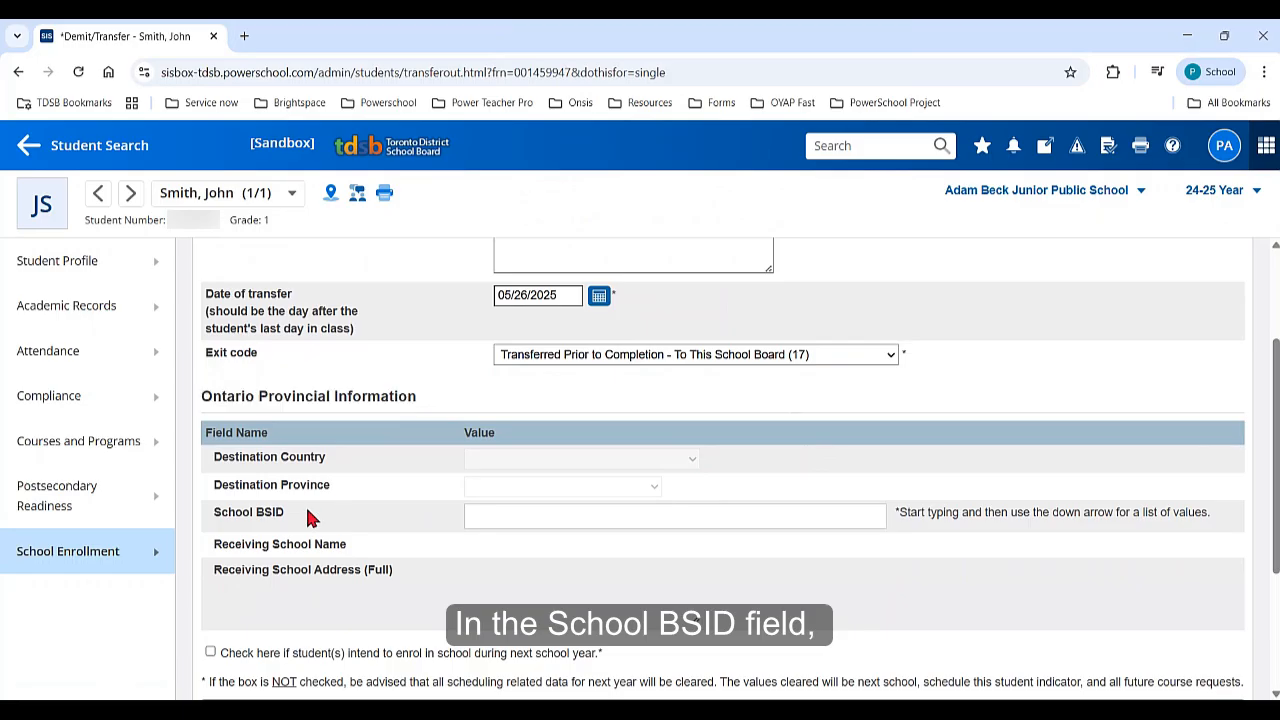
pyautogui.moveTo(310, 517); pyautogui.dragTo(212, 515)
pyautogui.click(491, 517)
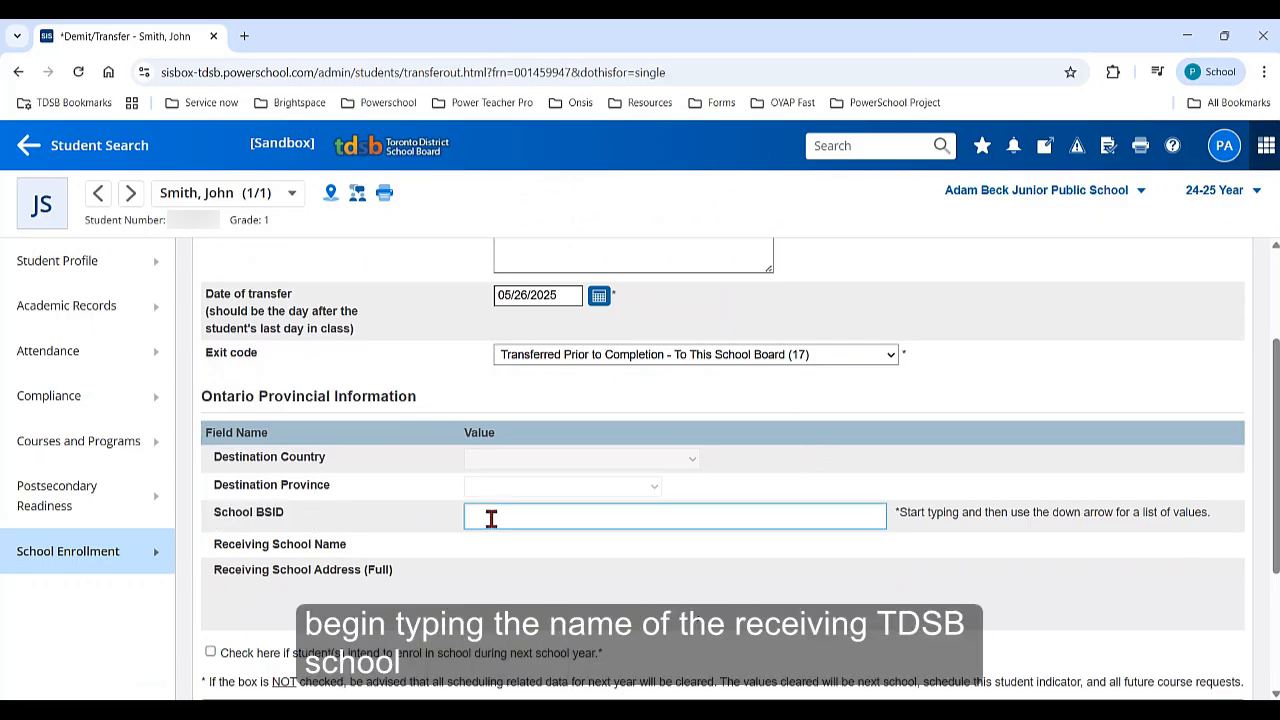
pyautogui.write('holly')
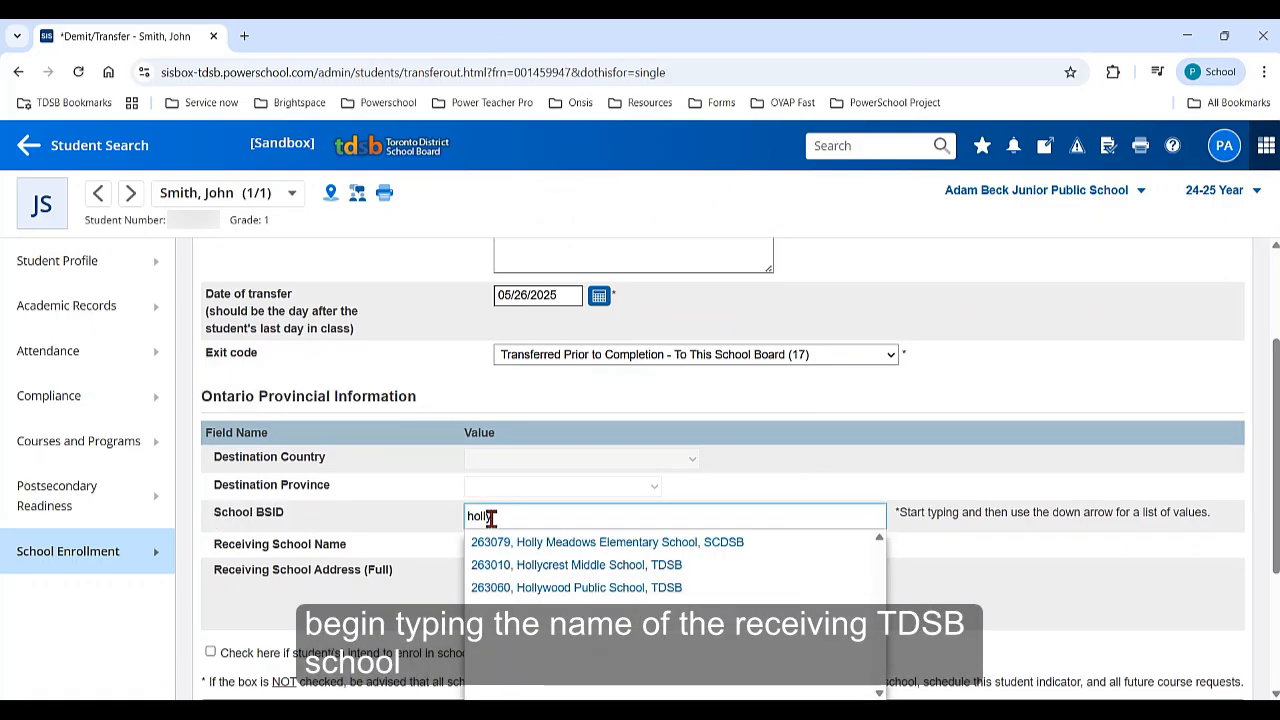
pyautogui.click(522, 575)
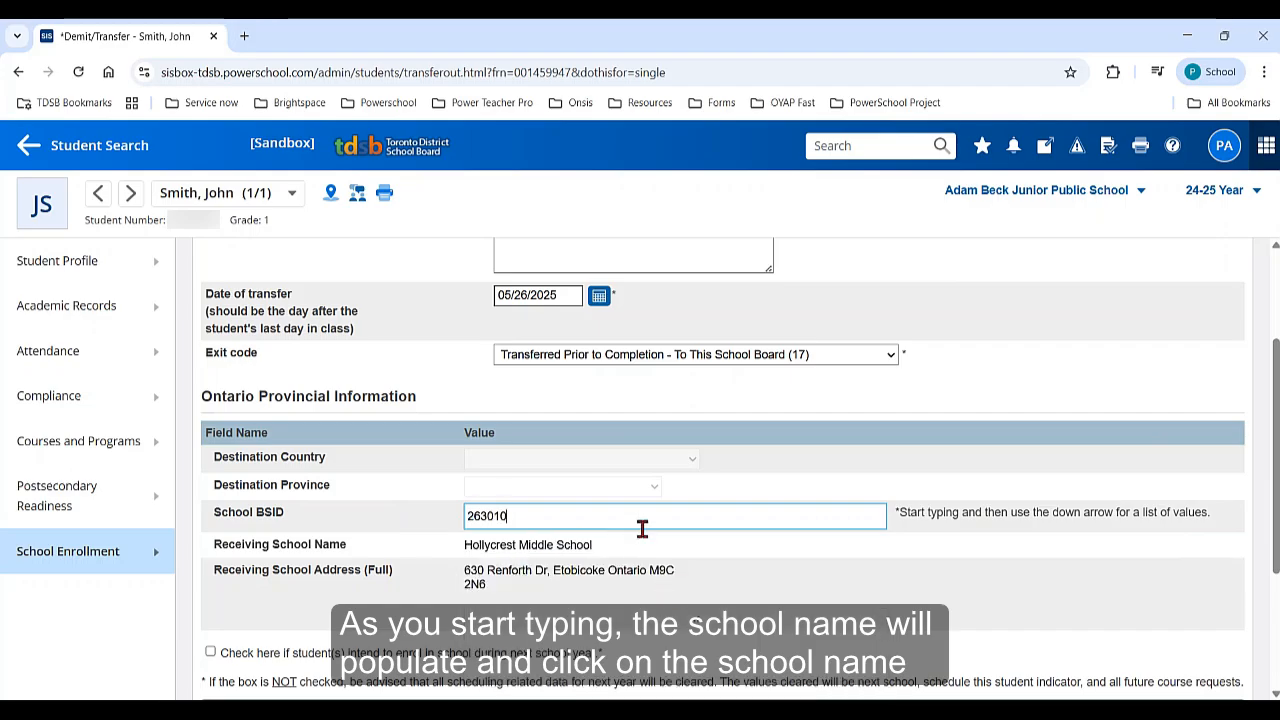
# Replace the School BSID entry with Grenoble Public School (230820) by looking up "gren"
pyautogui.press('BackSpace')
pyautogui.press('BackSpace')
pyautogui.press('BackSpace')
pyautogui.press('BackSpace')
pyautogui.press('BackSpace')
pyautogui.press('BackSpace')
pyautogui.write('gre')
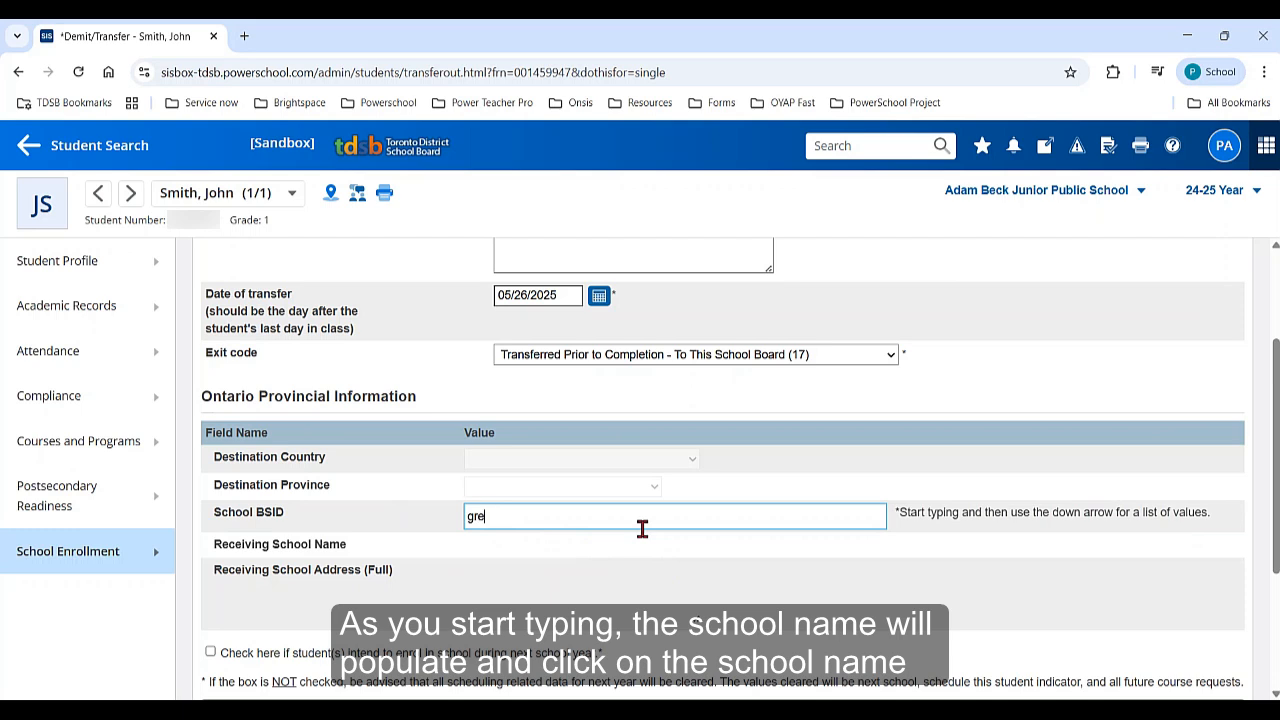
pyautogui.write('n')
pyautogui.click(605, 543)
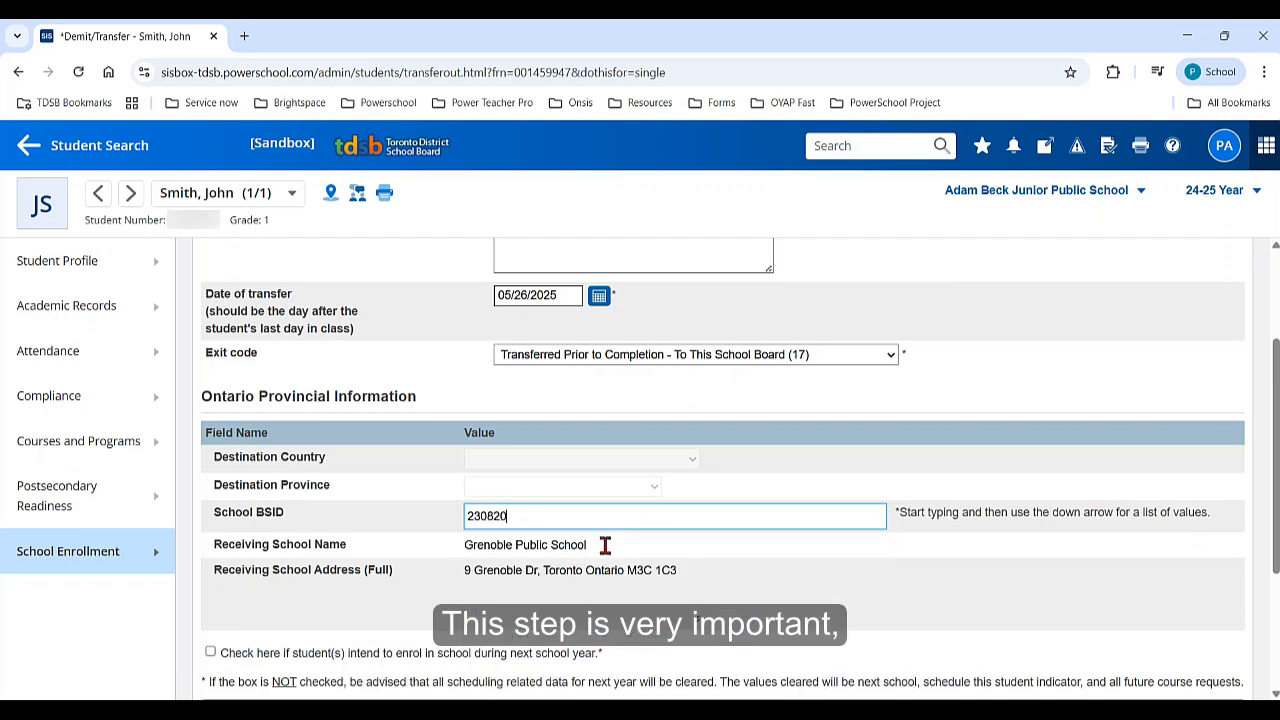
# Mark the student as intending to enrol during next school year, and clear that mark again
pyautogui.scroll(-2, 799, 618)
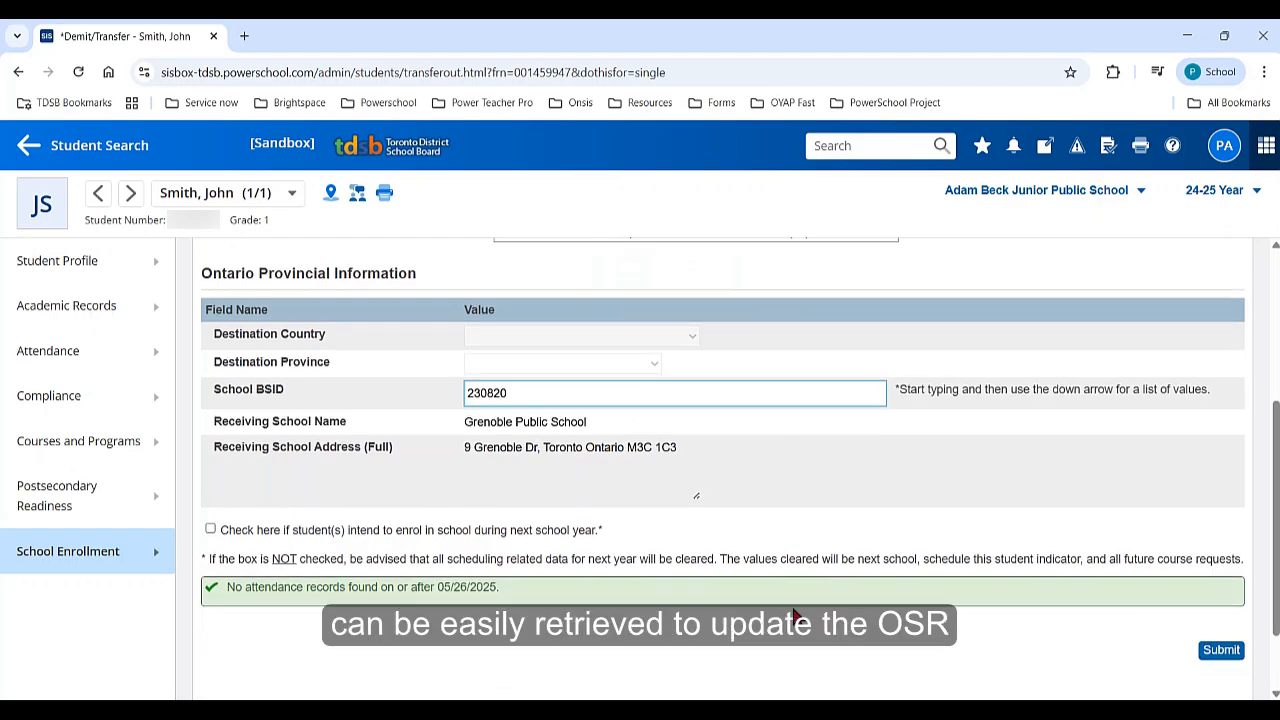
pyautogui.click(210, 529)
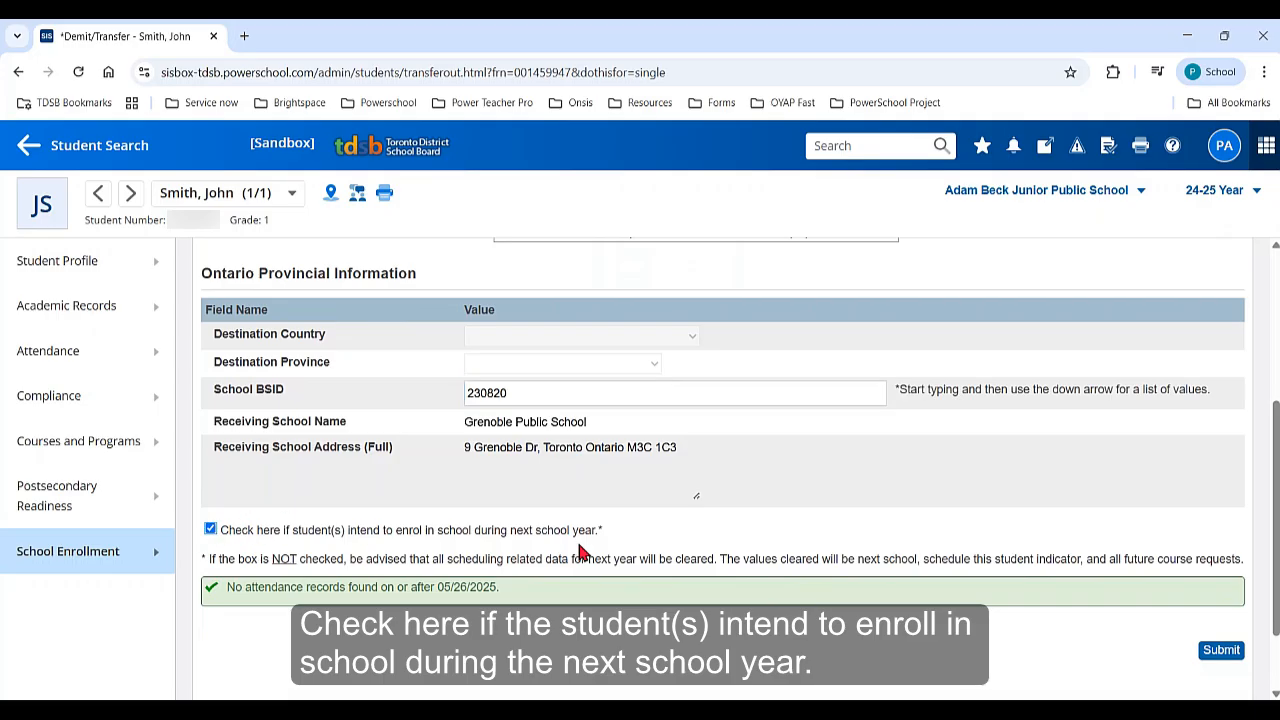
pyautogui.click(210, 529)
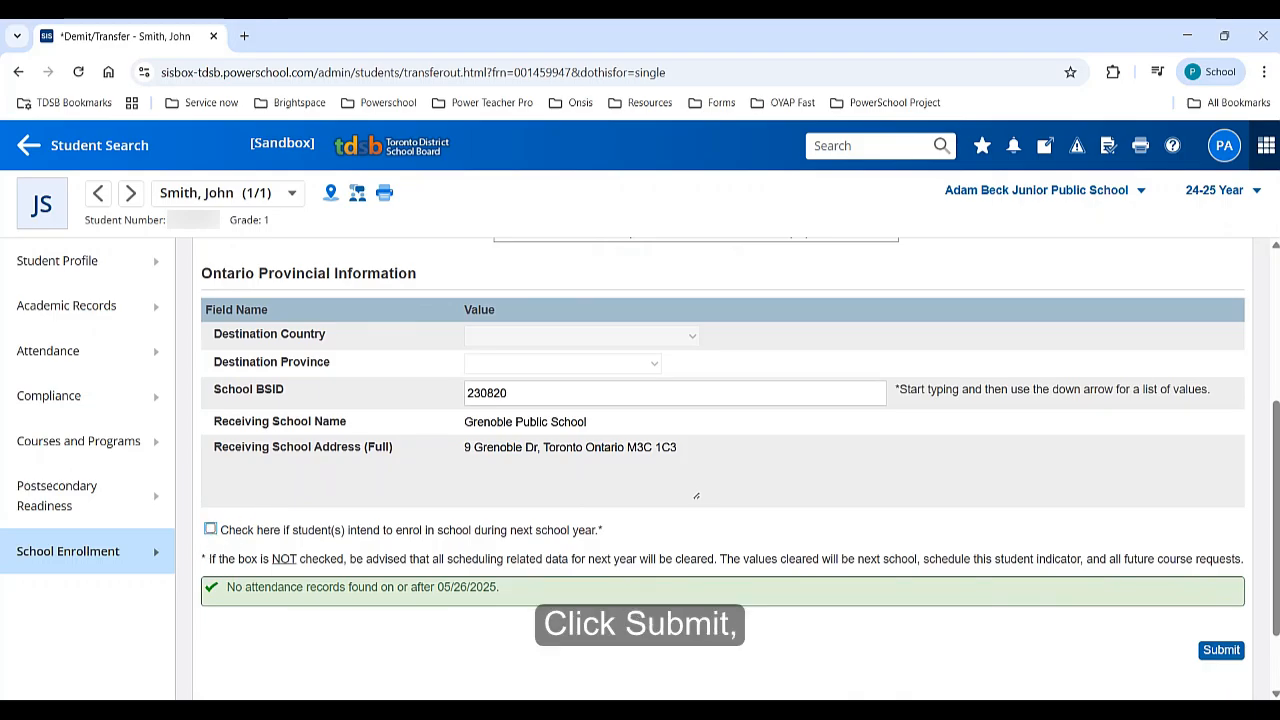
# Submit and confirm the demit/transfer, and continue to the Transfer To/From Another School page
pyautogui.click(1220, 651)
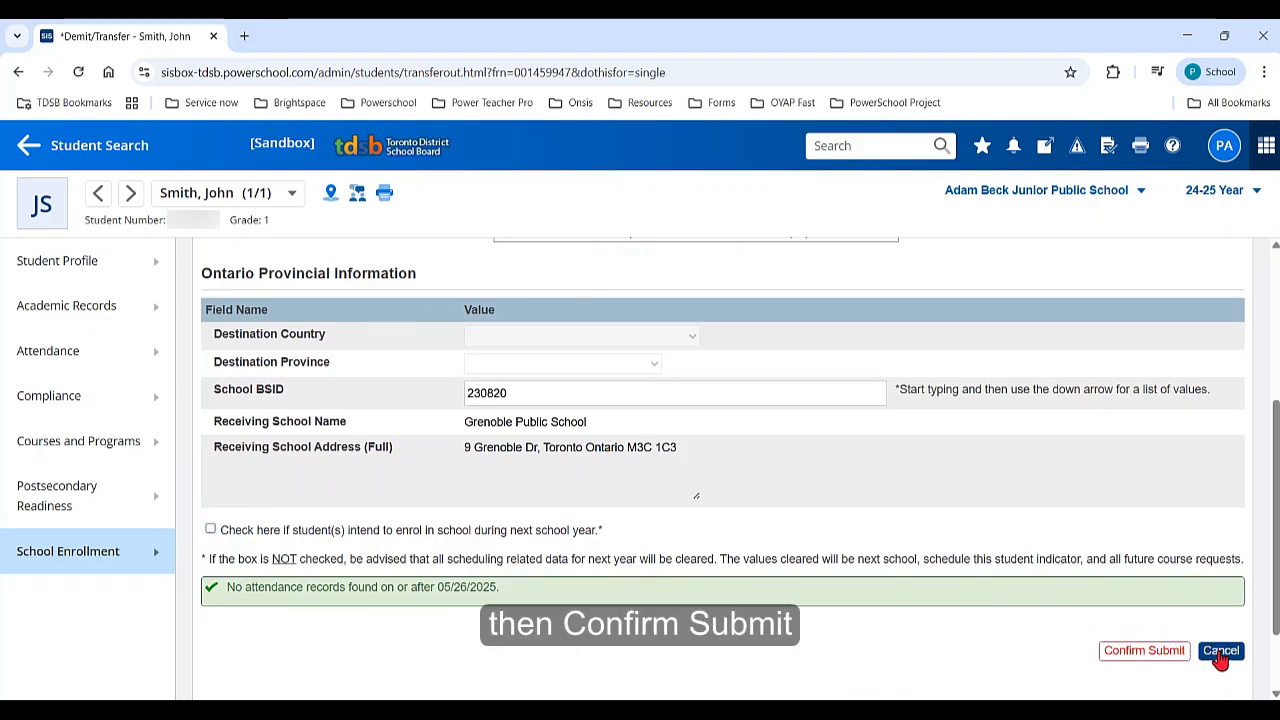
pyautogui.click(1142, 651)
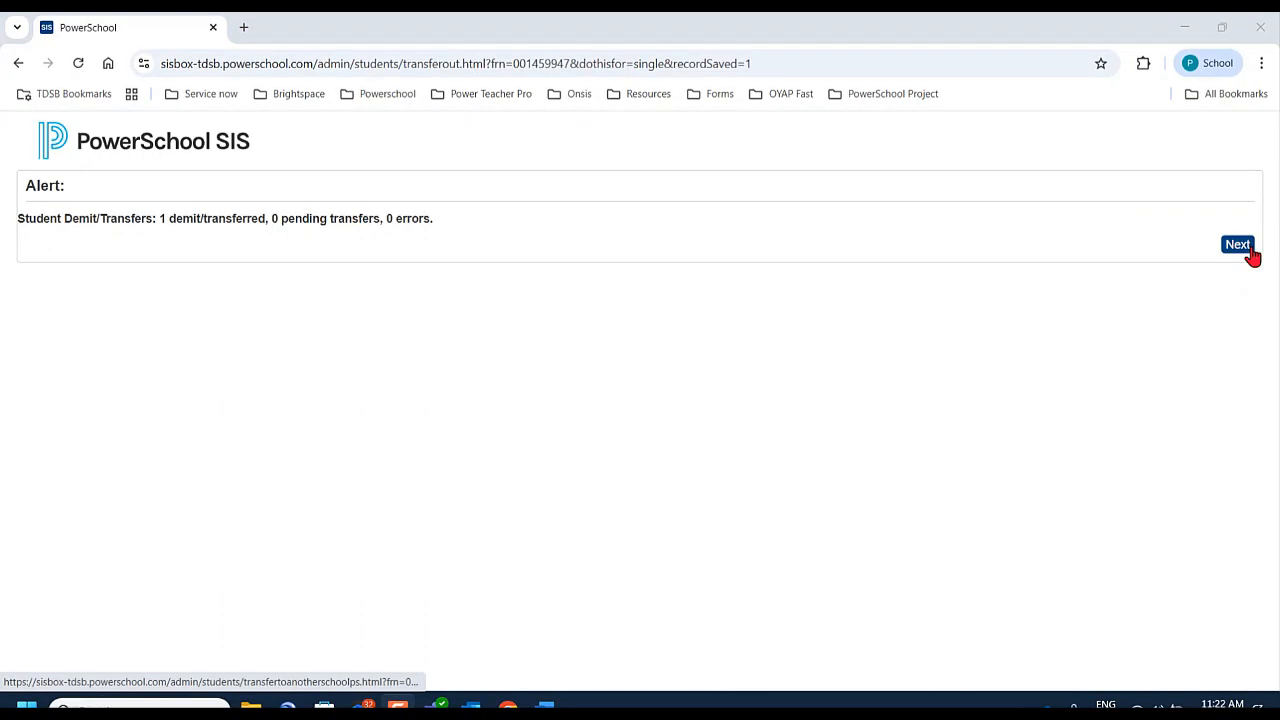
pyautogui.click(1251, 255)
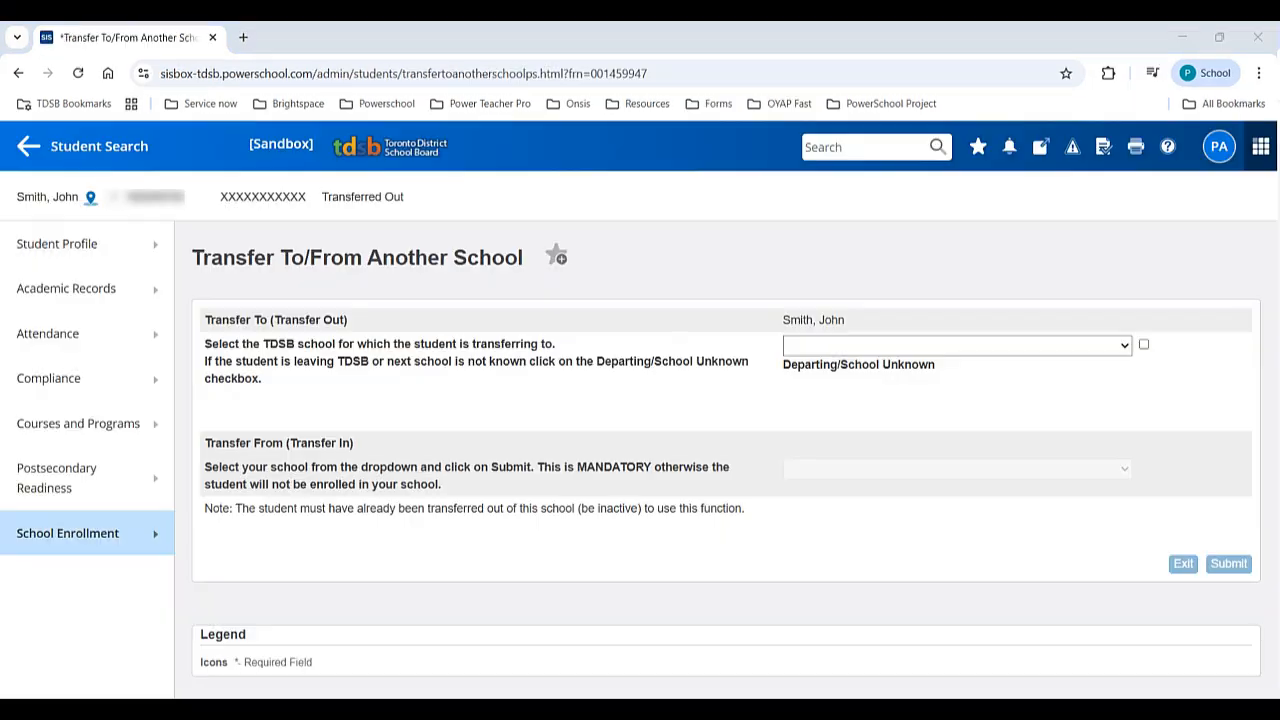
# Select Grenoble Public School as the school the student is transferring to, submit the page and check the student's transfer status
pyautogui.click(988, 345)
pyautogui.write('gren')
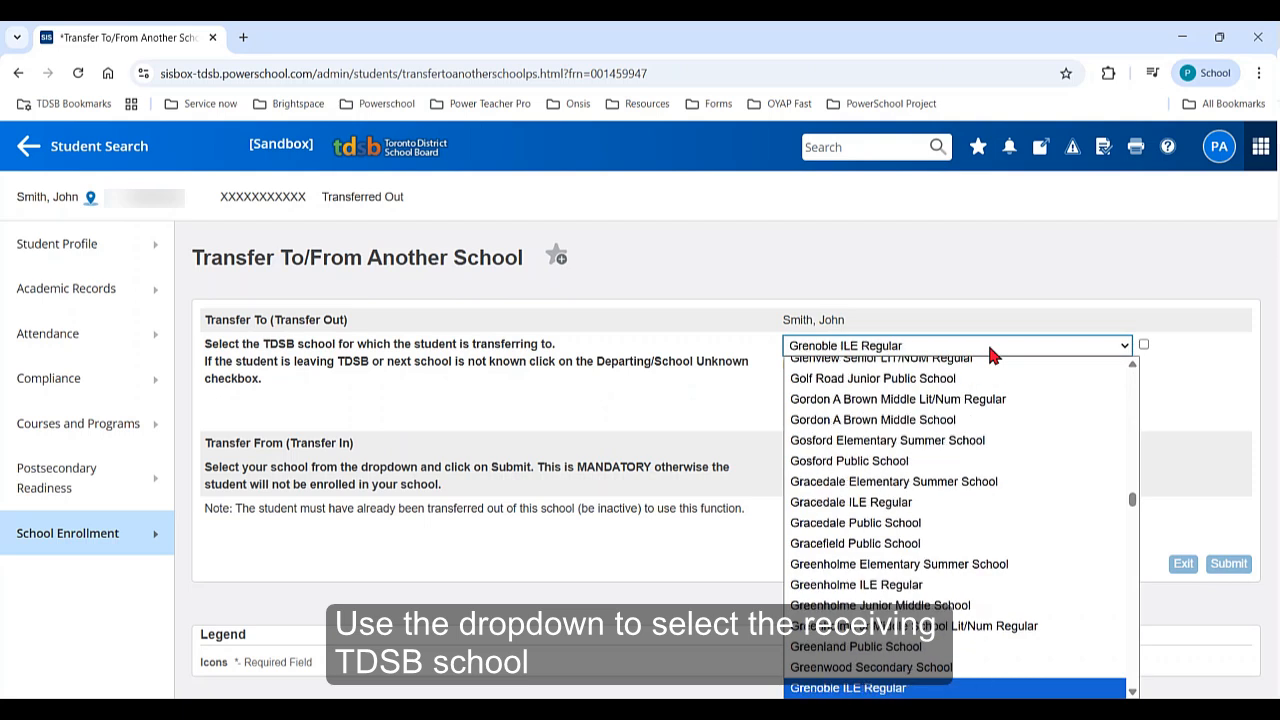
pyautogui.press('Down')
pyautogui.press('Return')
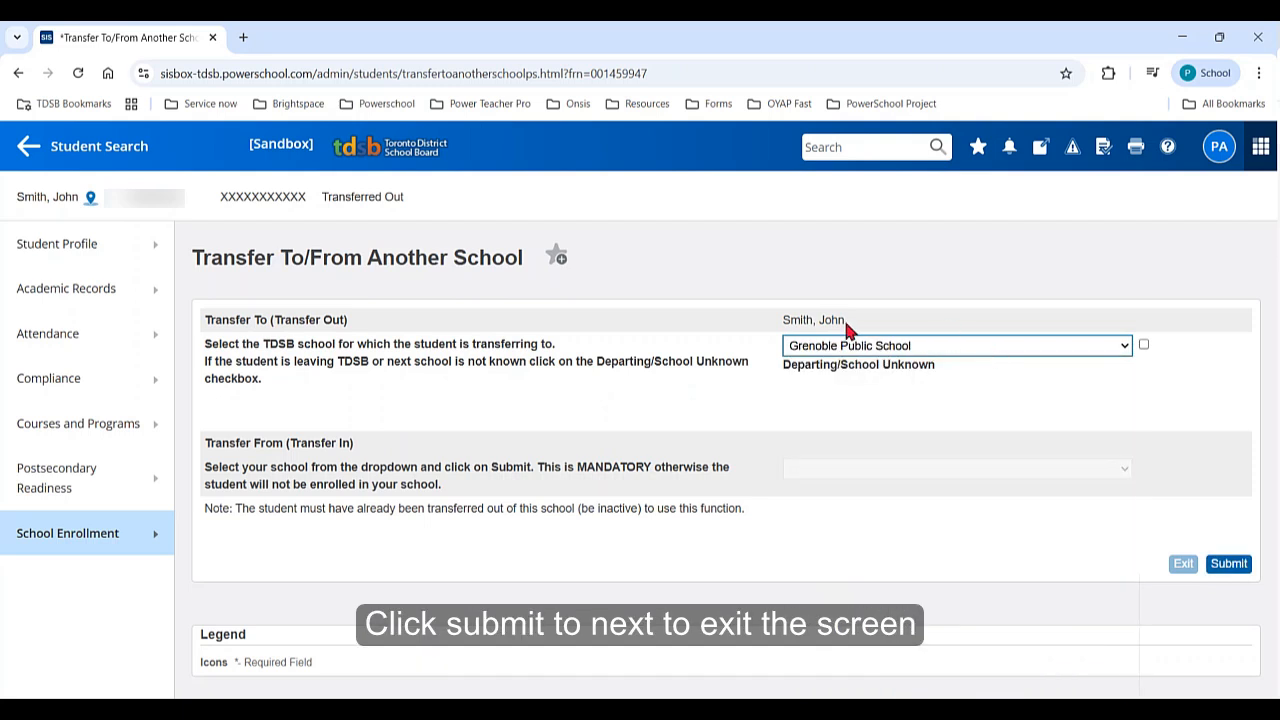
pyautogui.click(1229, 563)
pyautogui.click(1235, 254)
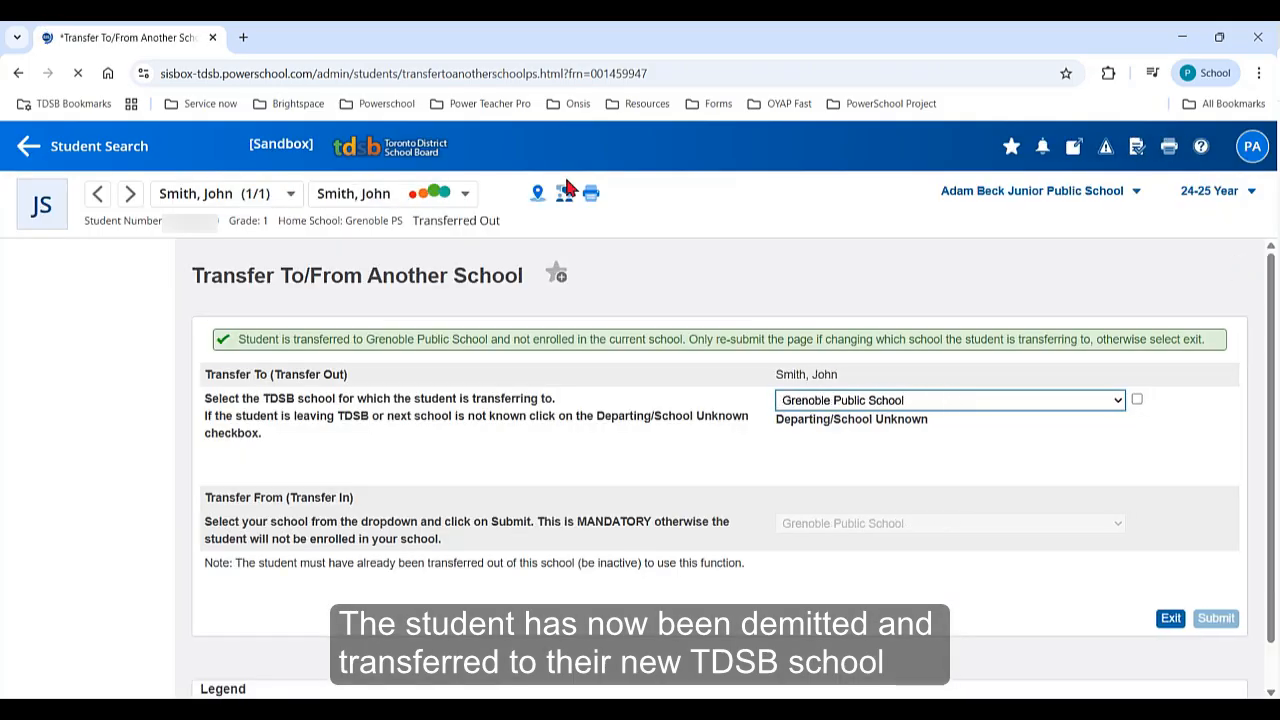
pyautogui.moveTo(520, 224); pyautogui.dragTo(414, 222)
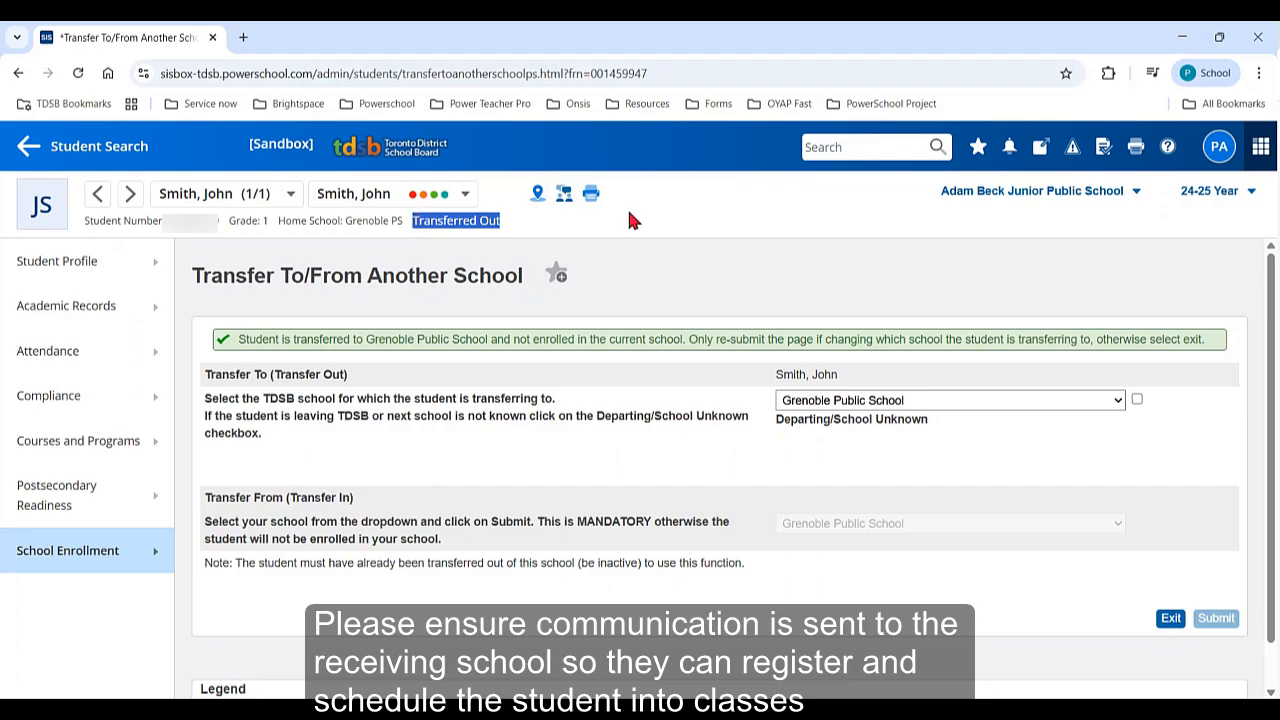
pyautogui.click(699, 228)
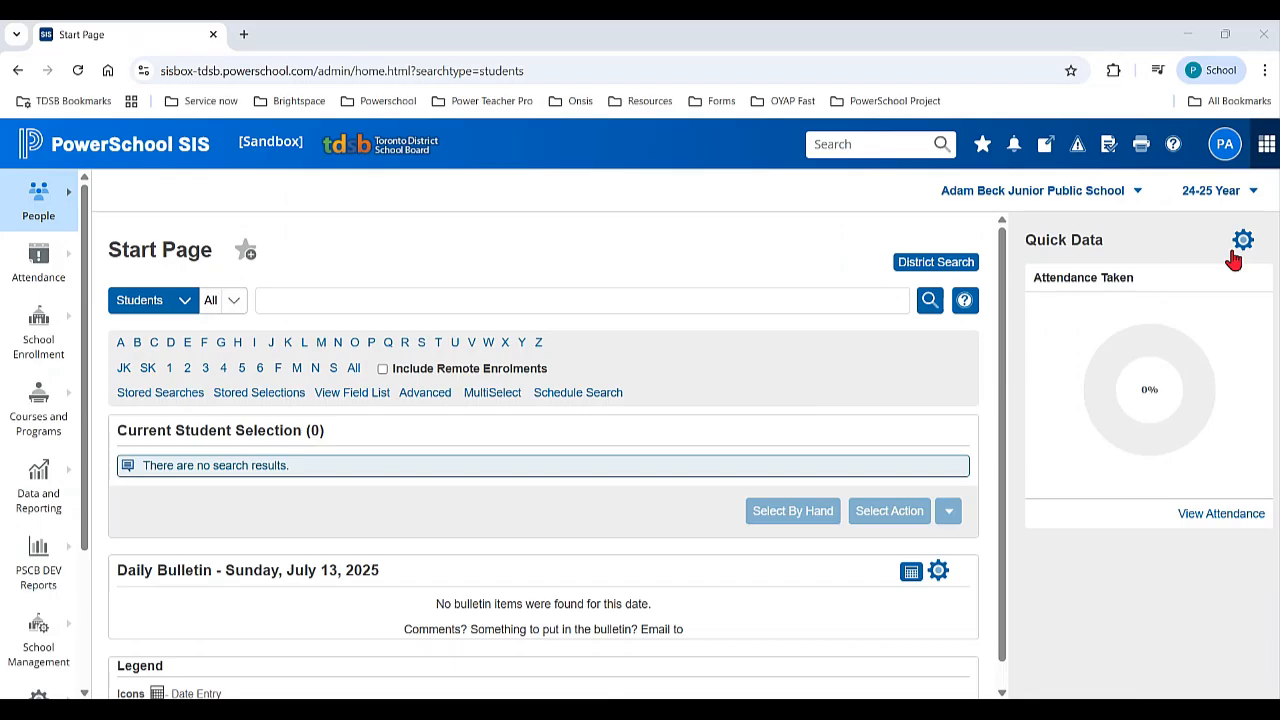
# Search for the second student by surname, open their record and bring up the Demit/Transfer form
pyautogui.click(381, 305)
pyautogui.write('billy')
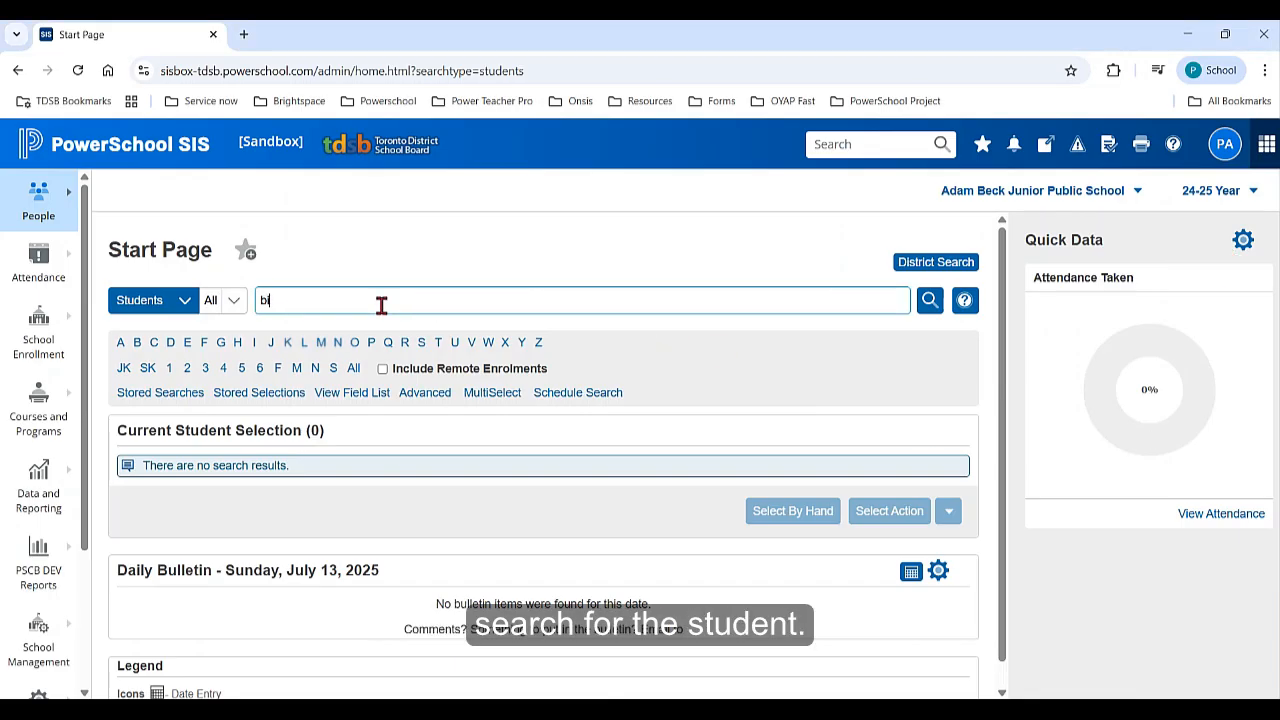
pyautogui.click(378, 331)
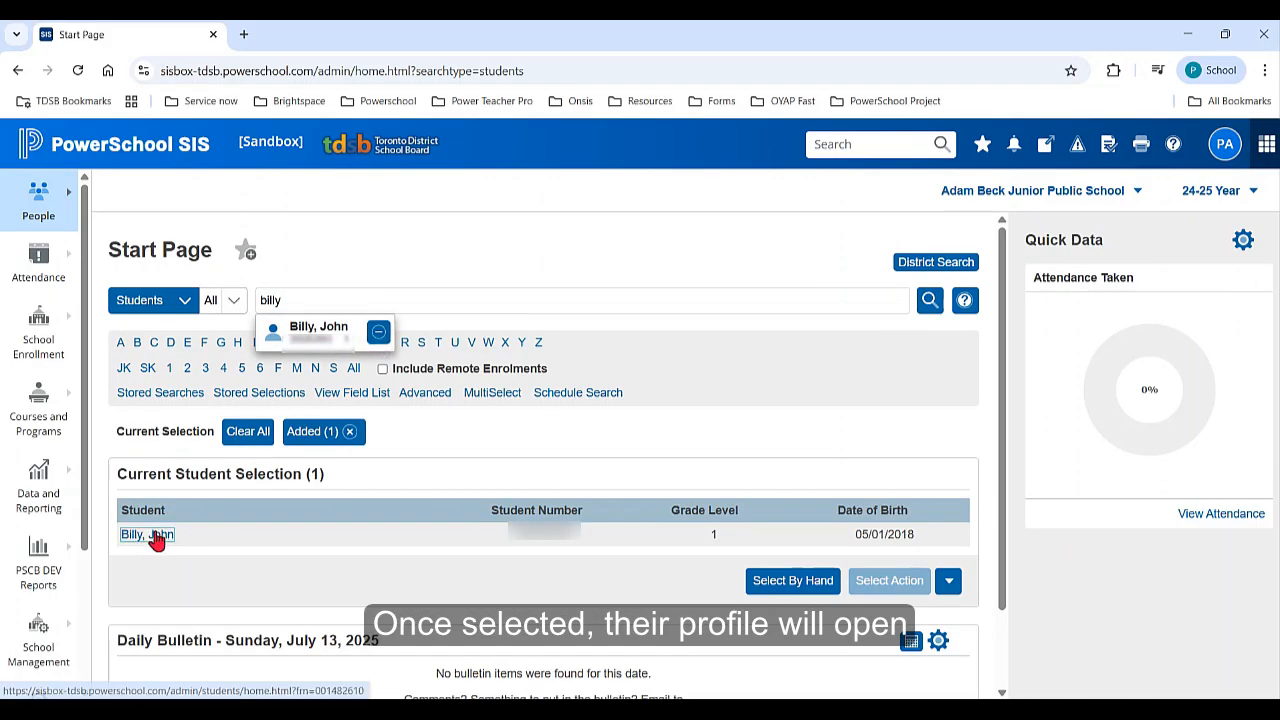
pyautogui.click(158, 537)
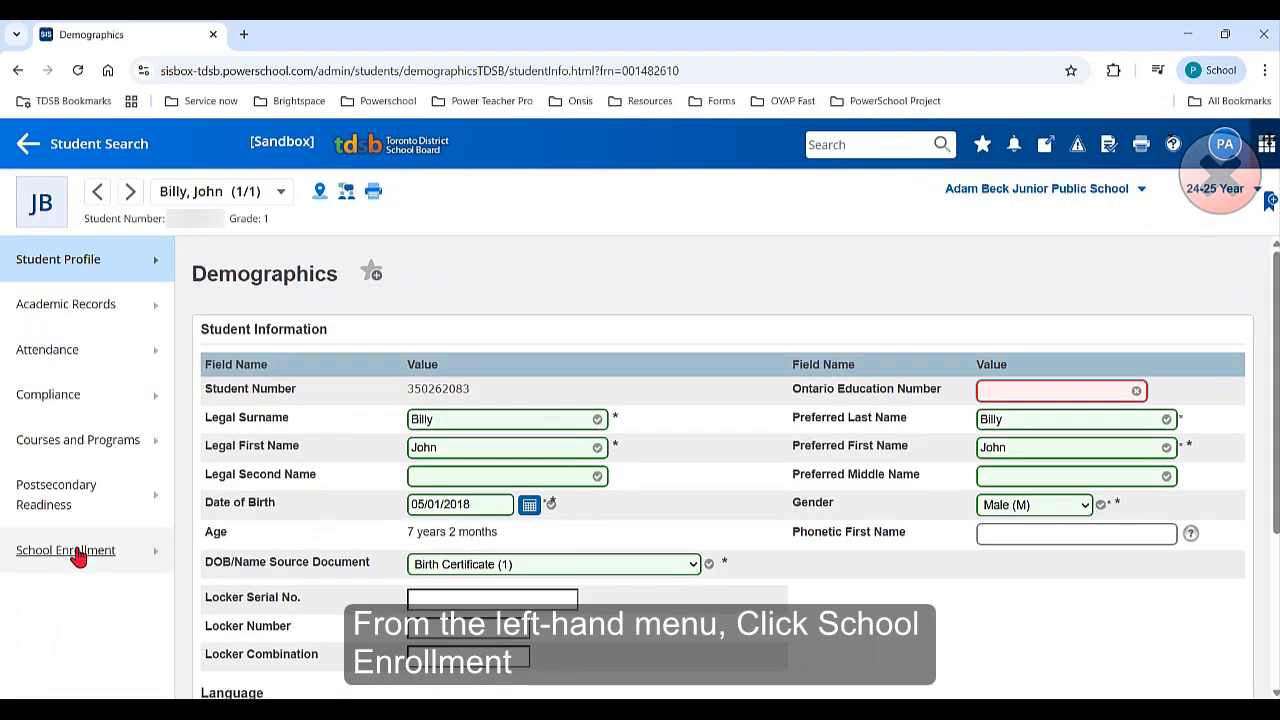
pyautogui.click(80, 556)
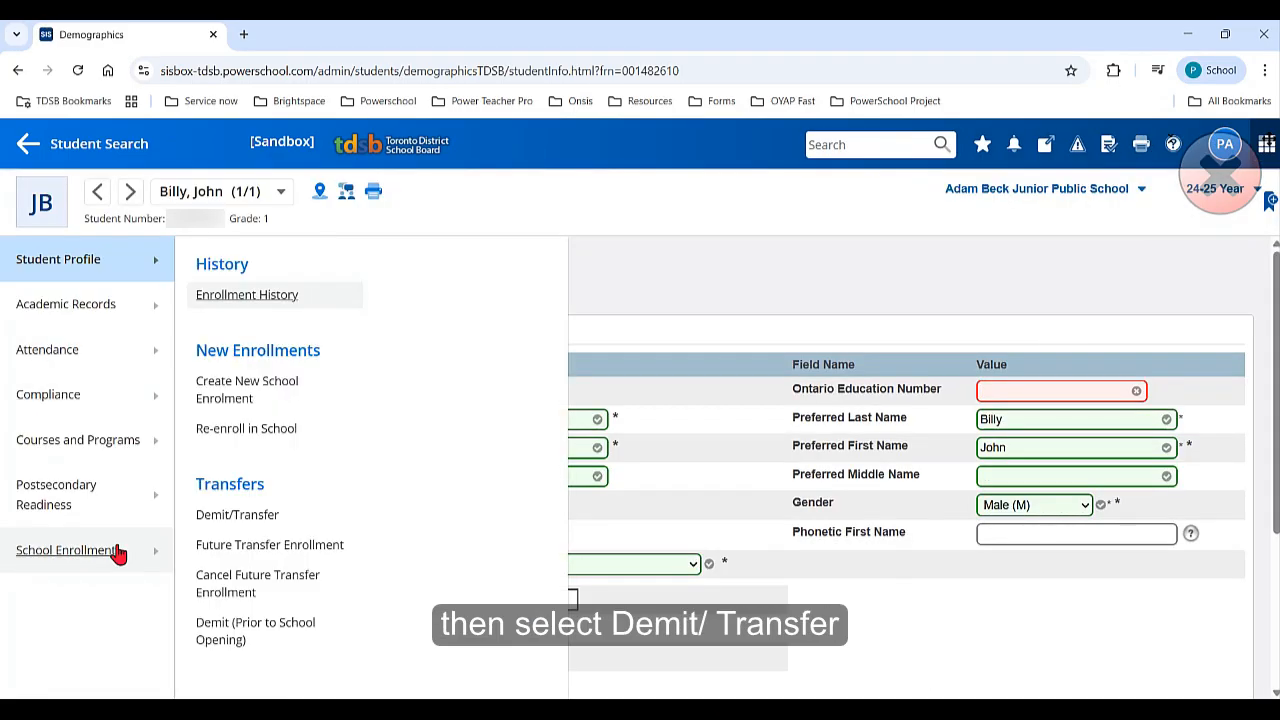
pyautogui.click(233, 520)
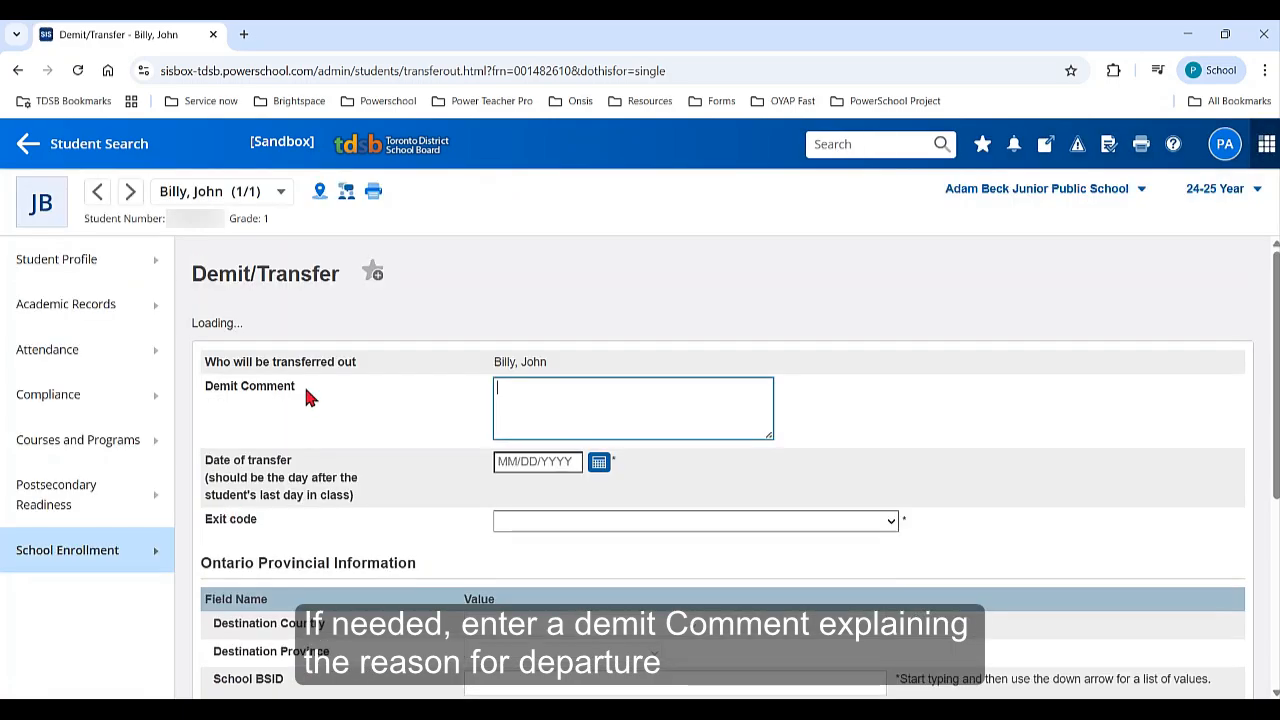
# Leave the demit comment empty and set the date of transfer to 05/12/2025
pyautogui.moveTo(308, 398); pyautogui.dragTo(203, 390)
pyautogui.click(532, 393)
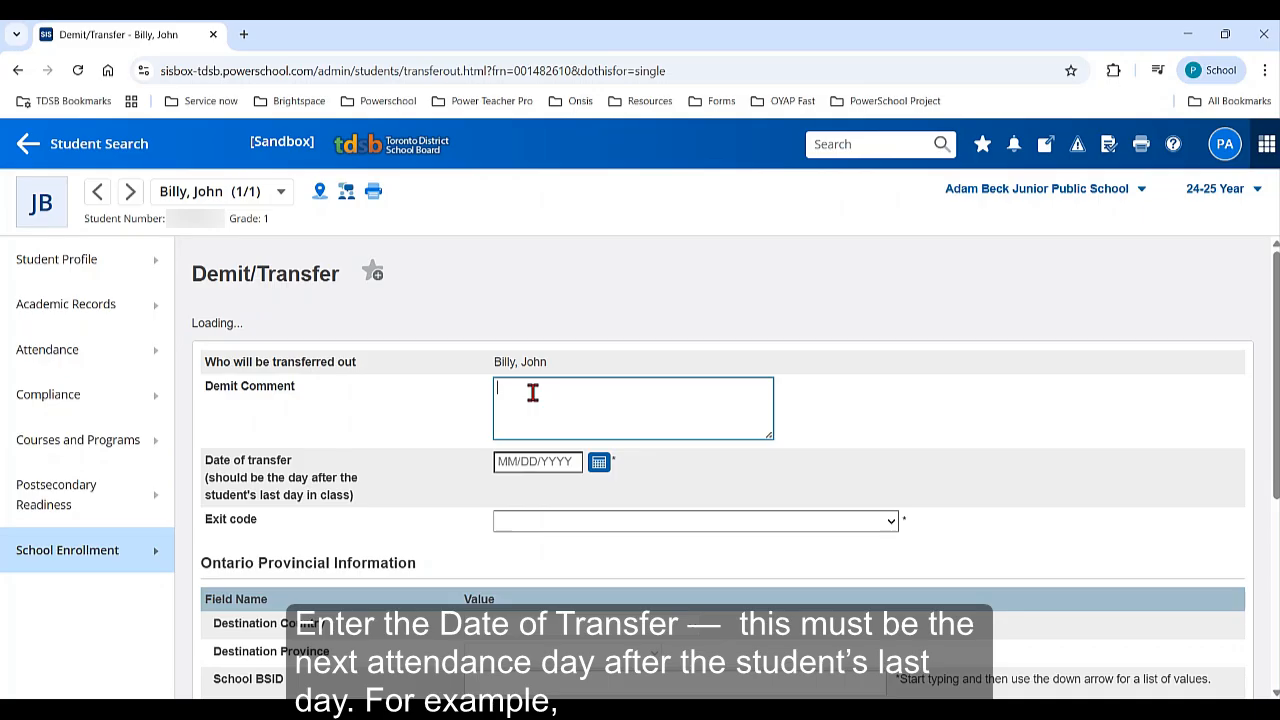
pyautogui.click(599, 465)
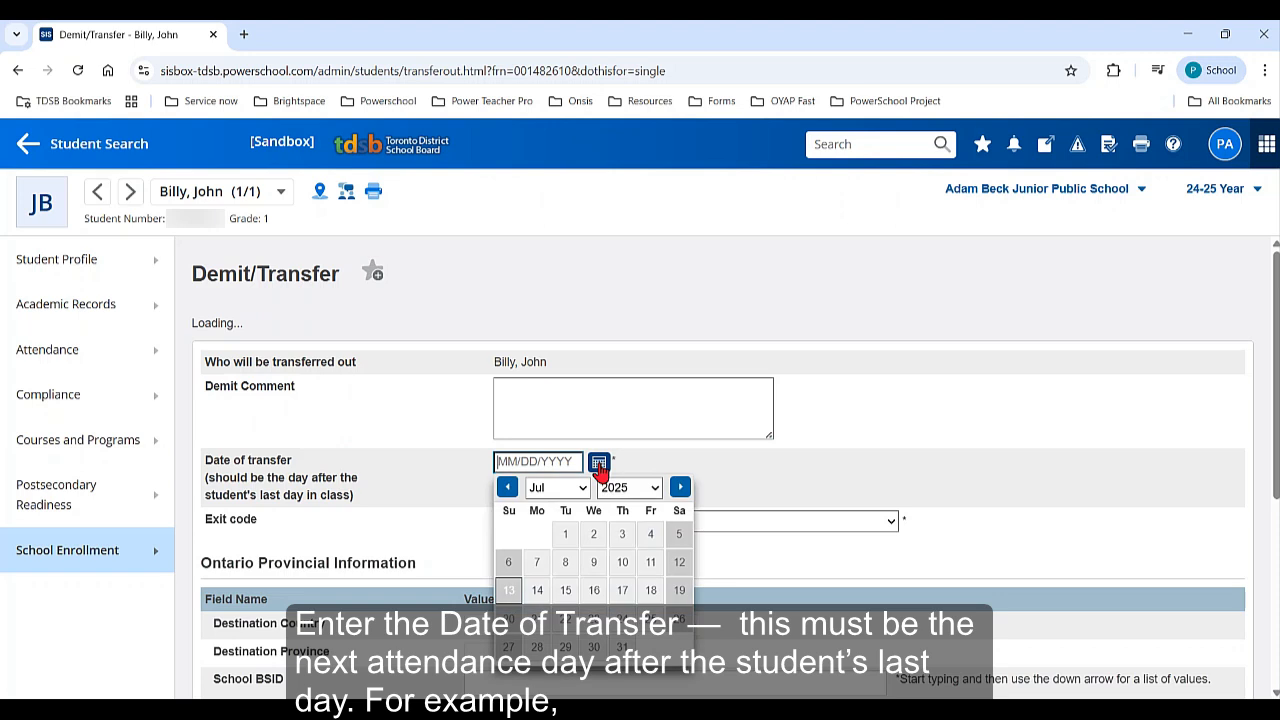
pyautogui.click(584, 488)
pyautogui.click(541, 320)
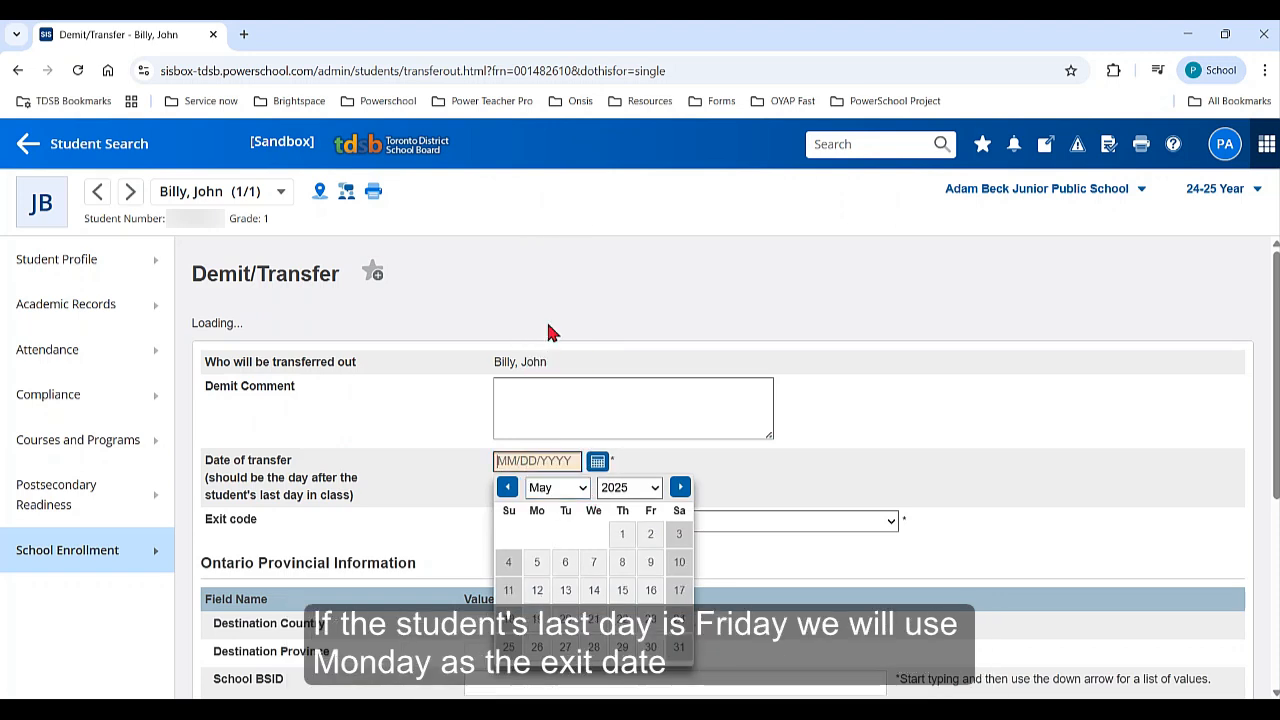
pyautogui.click(537, 591)
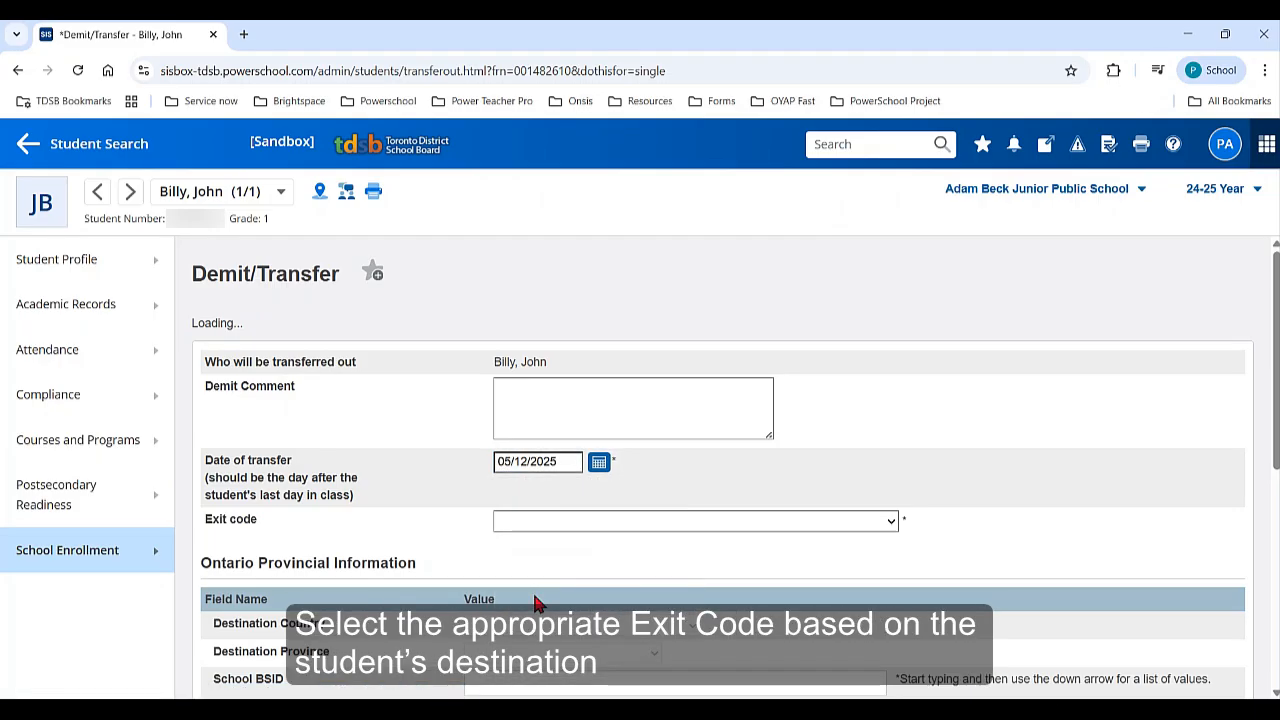
# Set the exit code to Transferred Prior to Completion - To Other School Board (16)
pyautogui.scroll(-1, 540, 605)
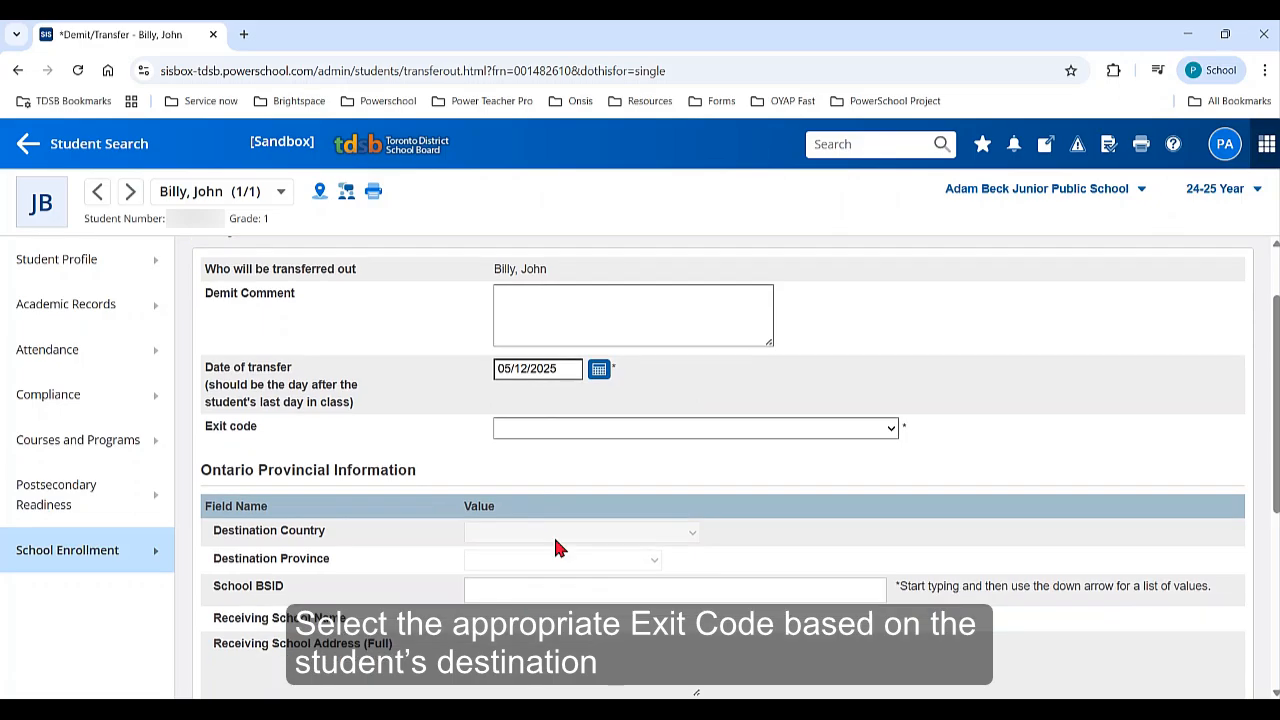
pyautogui.click(557, 430)
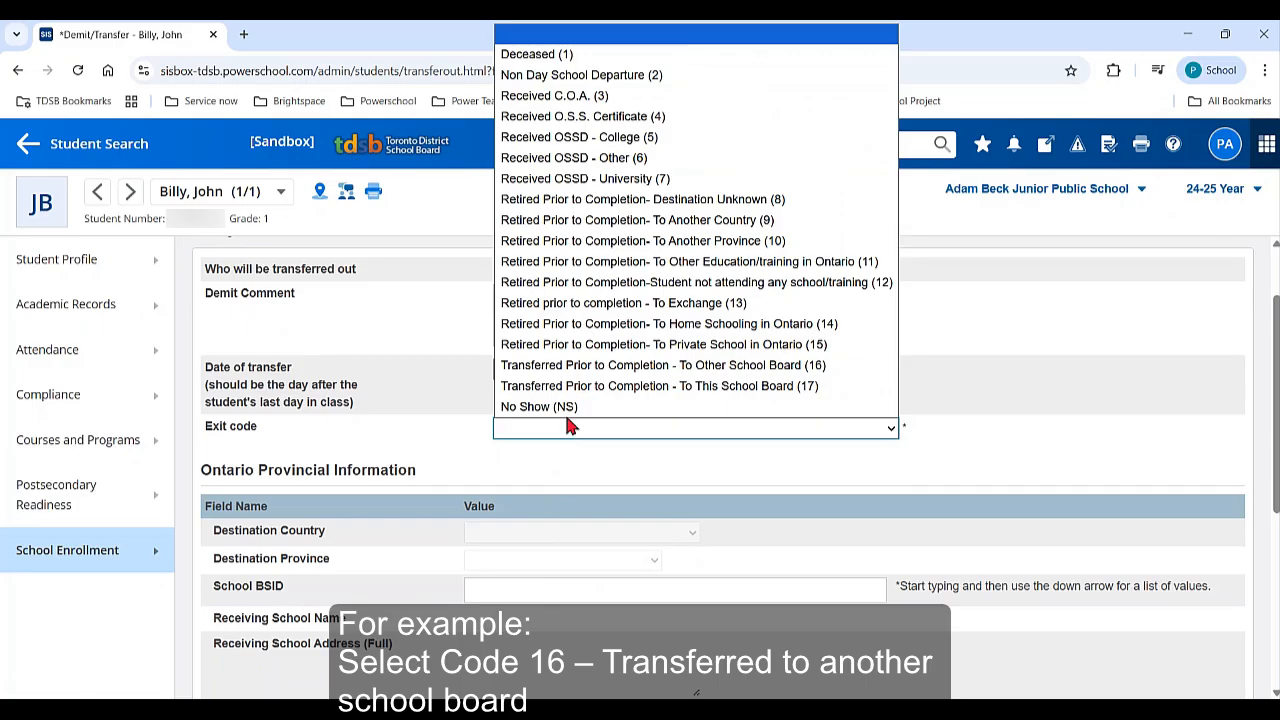
pyautogui.click(598, 366)
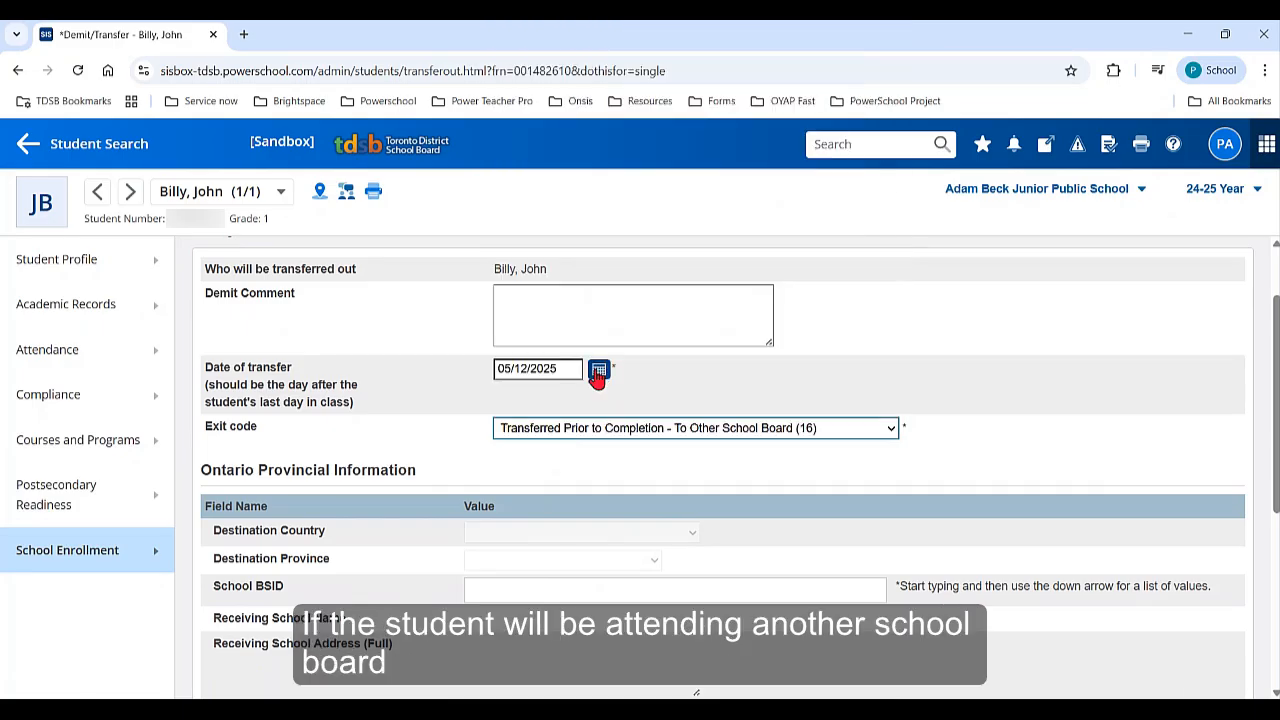
# Try the exit code Retired Prior to Completion- To Another Country (9) and examine the Destination Country and Destination Province fields
pyautogui.click(607, 430)
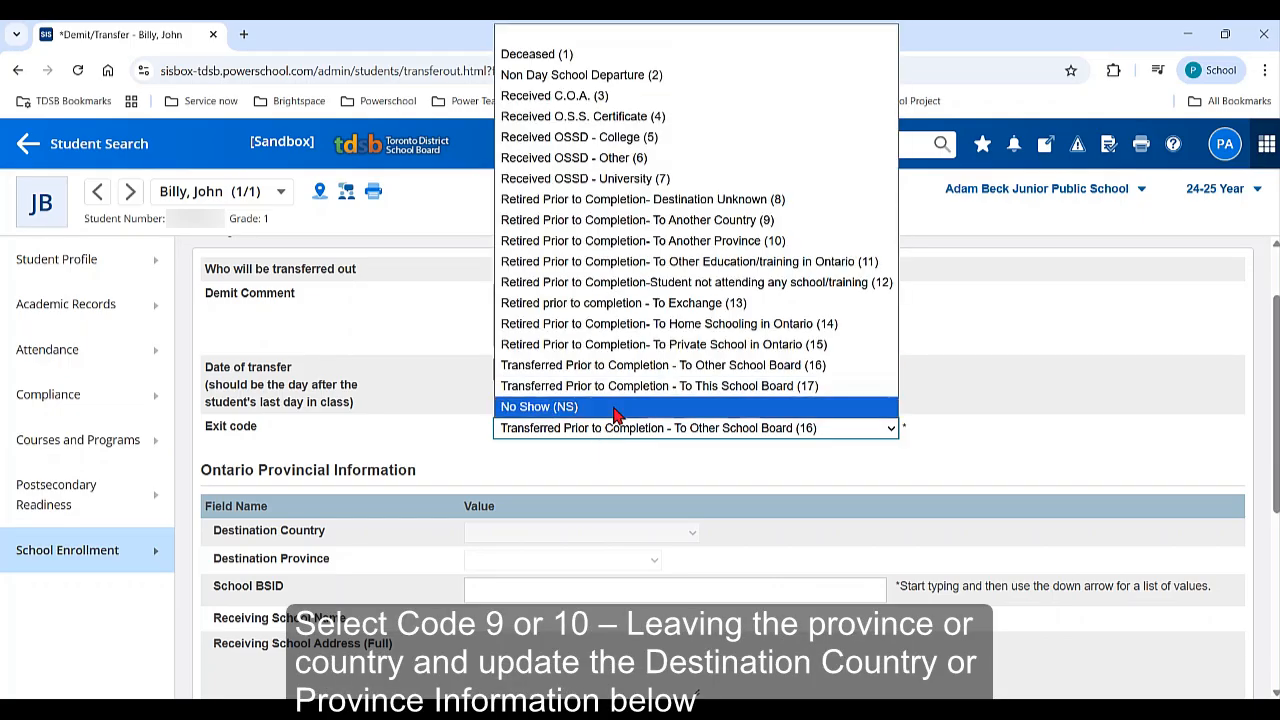
pyautogui.click(655, 218)
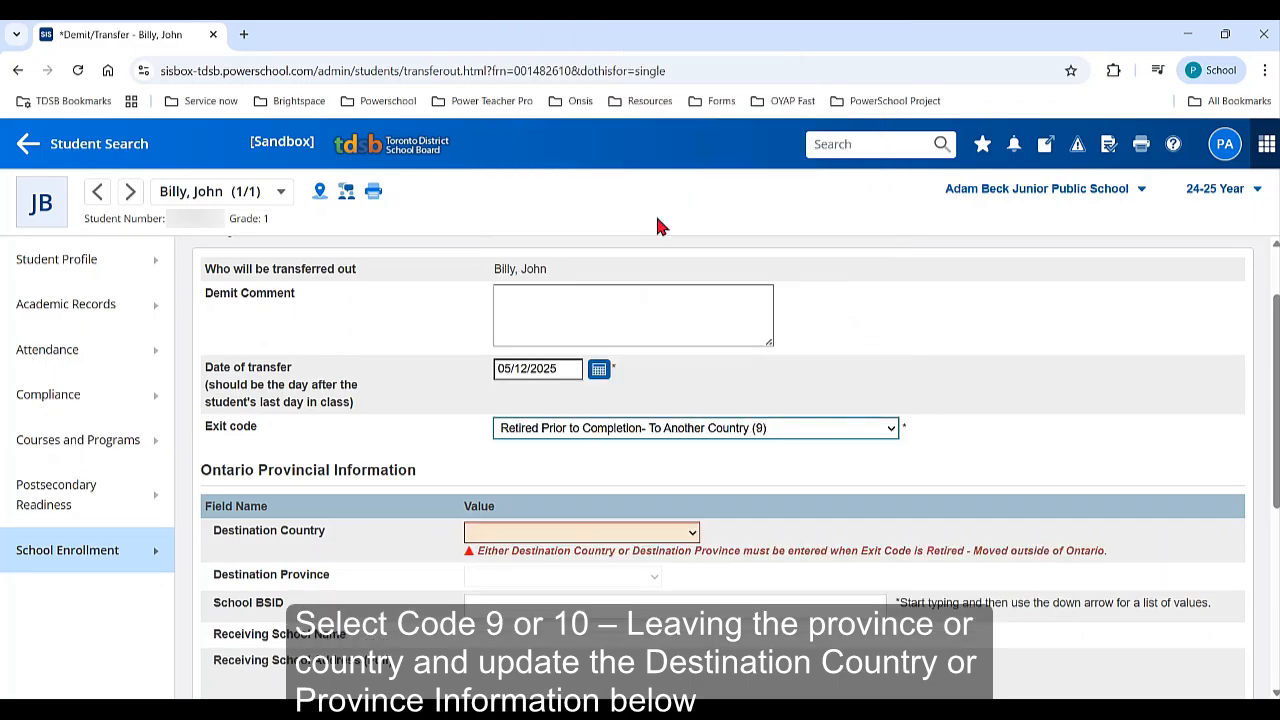
pyautogui.scroll(-1, 437, 514)
pyautogui.moveTo(330, 488); pyautogui.dragTo(213, 495)
pyautogui.moveTo(336, 540); pyautogui.dragTo(220, 531)
# Change the exit code back to Transferred Prior to Completion - To Other School Board (16)
pyautogui.click(718, 393)
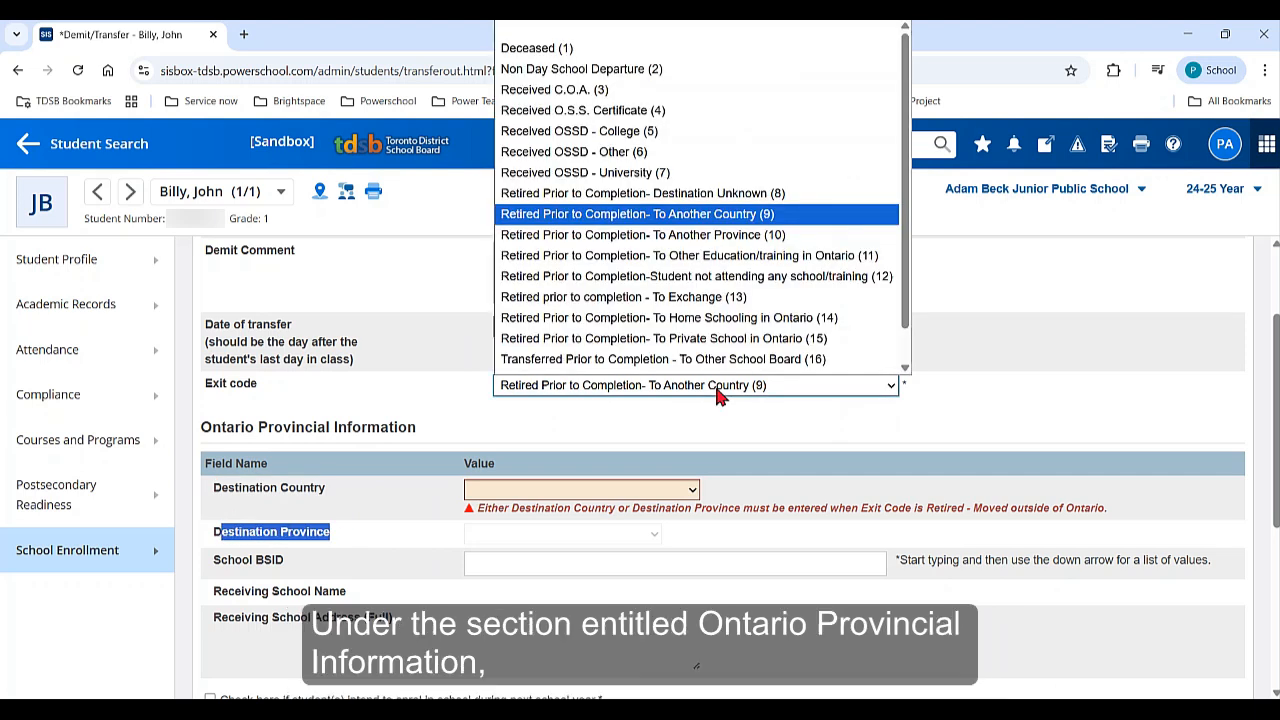
pyautogui.scroll(-1, 734, 343)
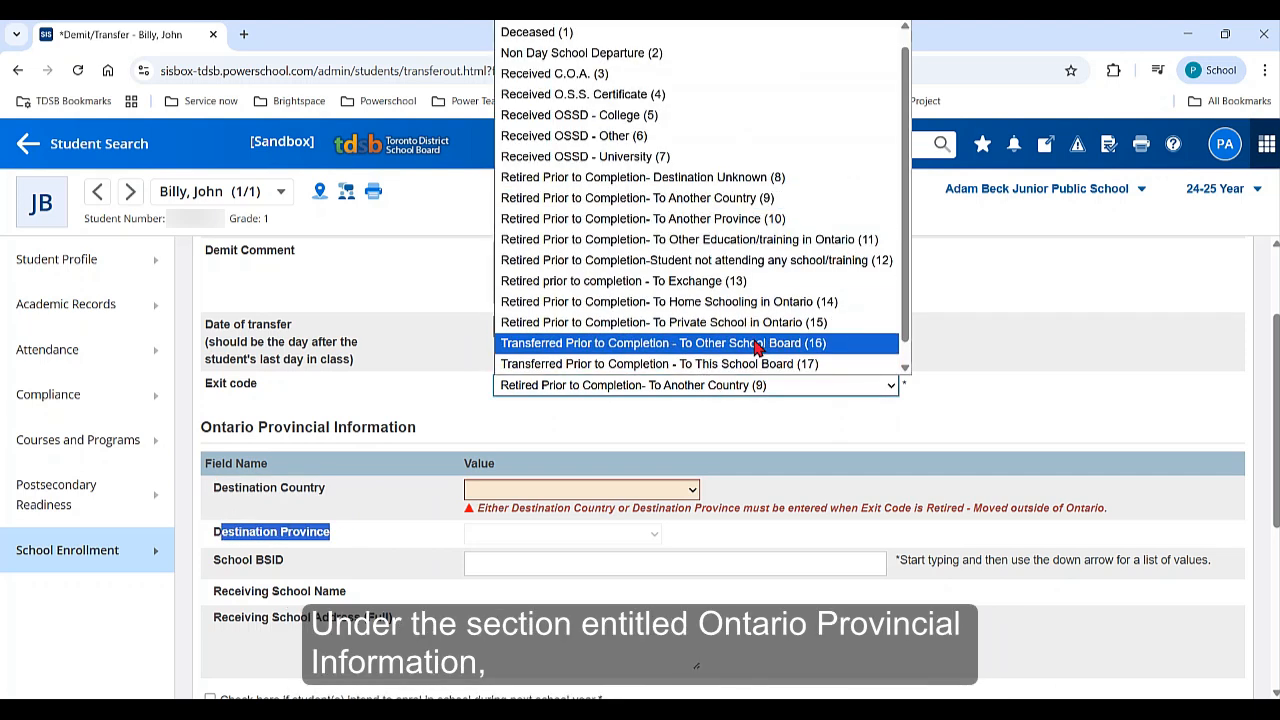
pyautogui.click(756, 343)
# Look up the receiving school by School BSID with "st. m" and choose 830020, St. Mary Catholic Elementary School, PVNC CDSB
pyautogui.scroll(-1, 485, 515)
pyautogui.moveTo(431, 373); pyautogui.dragTo(203, 369)
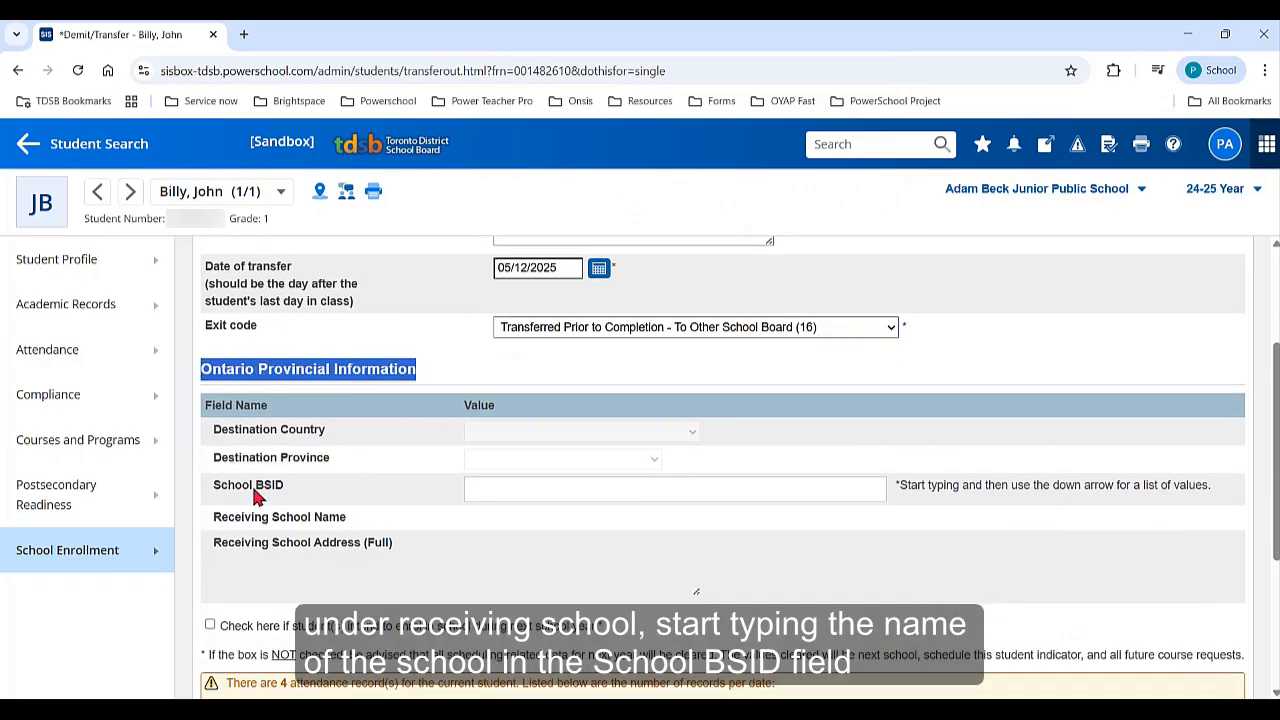
pyautogui.click(498, 484)
pyautogui.write('st')
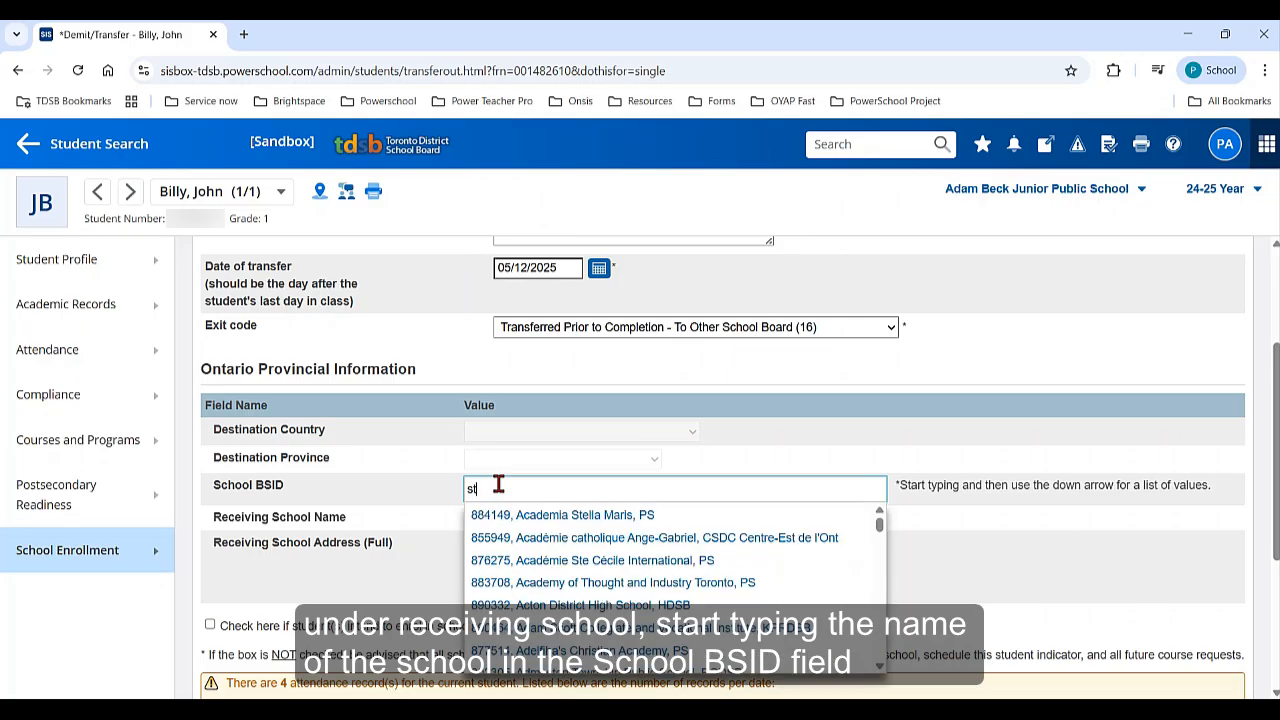
pyautogui.write('.')
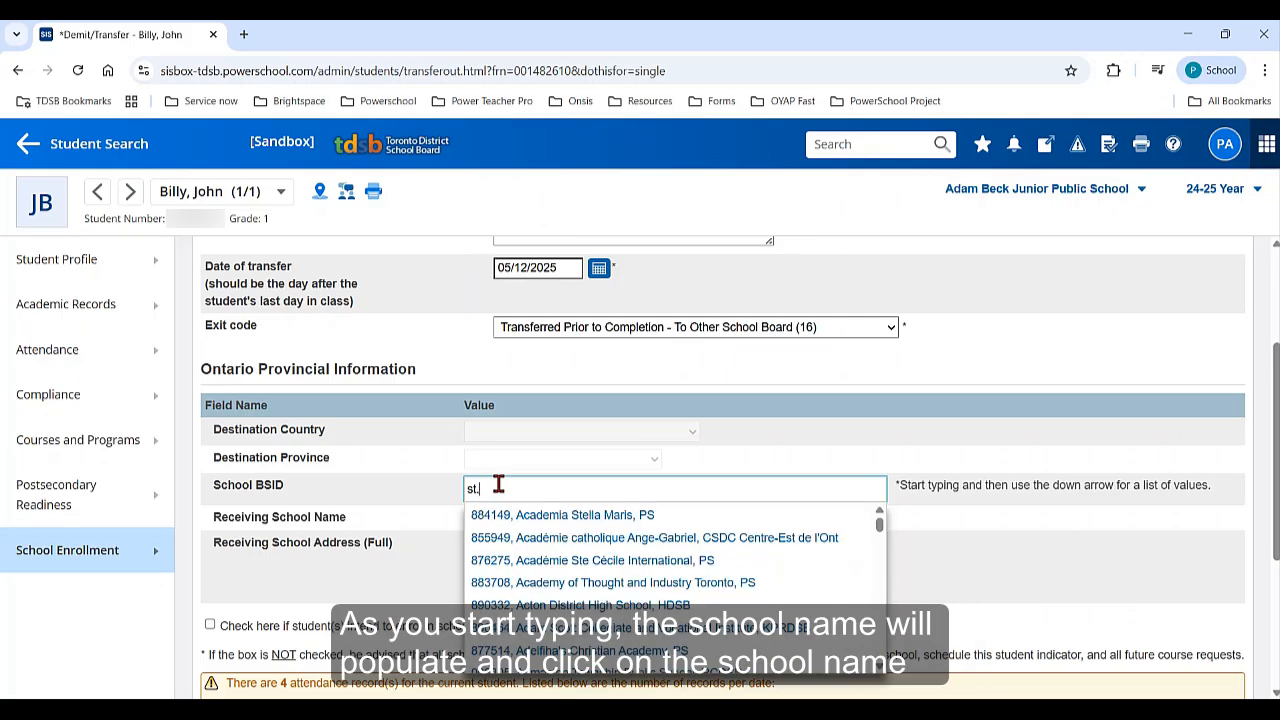
pyautogui.write(' m')
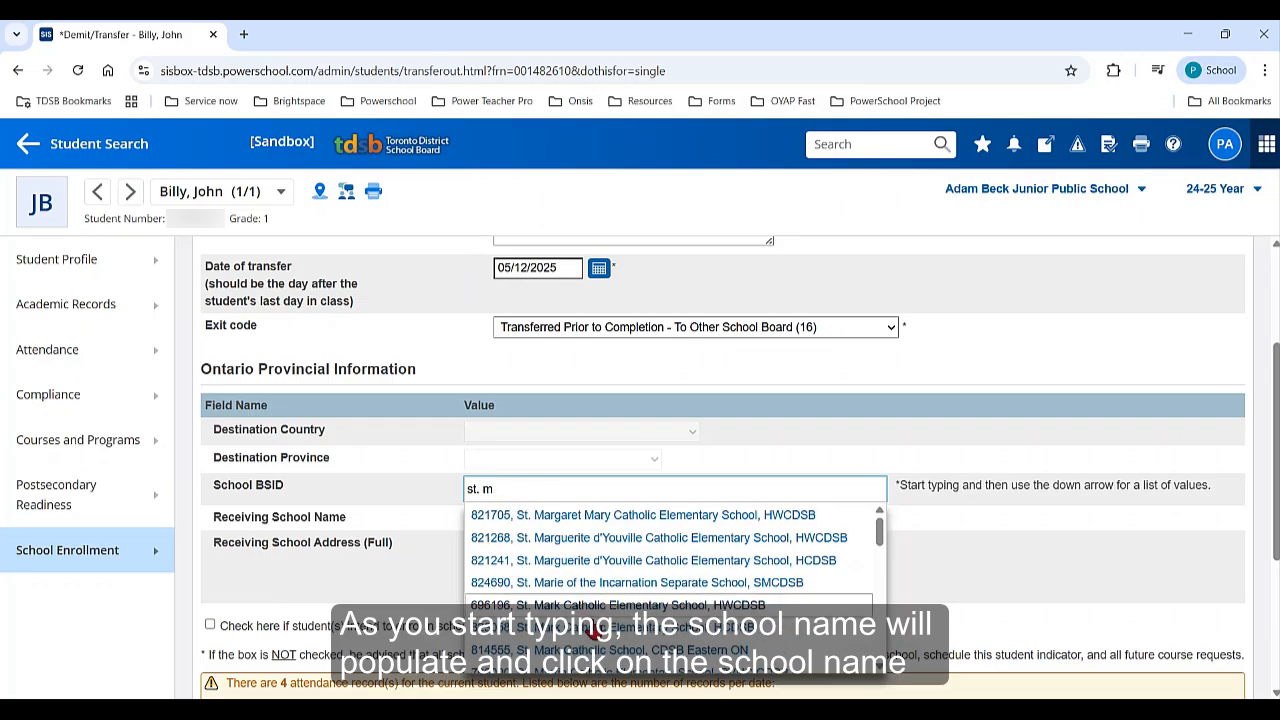
pyautogui.scroll(-1, 595, 625)
pyautogui.scroll(-1, 597, 638)
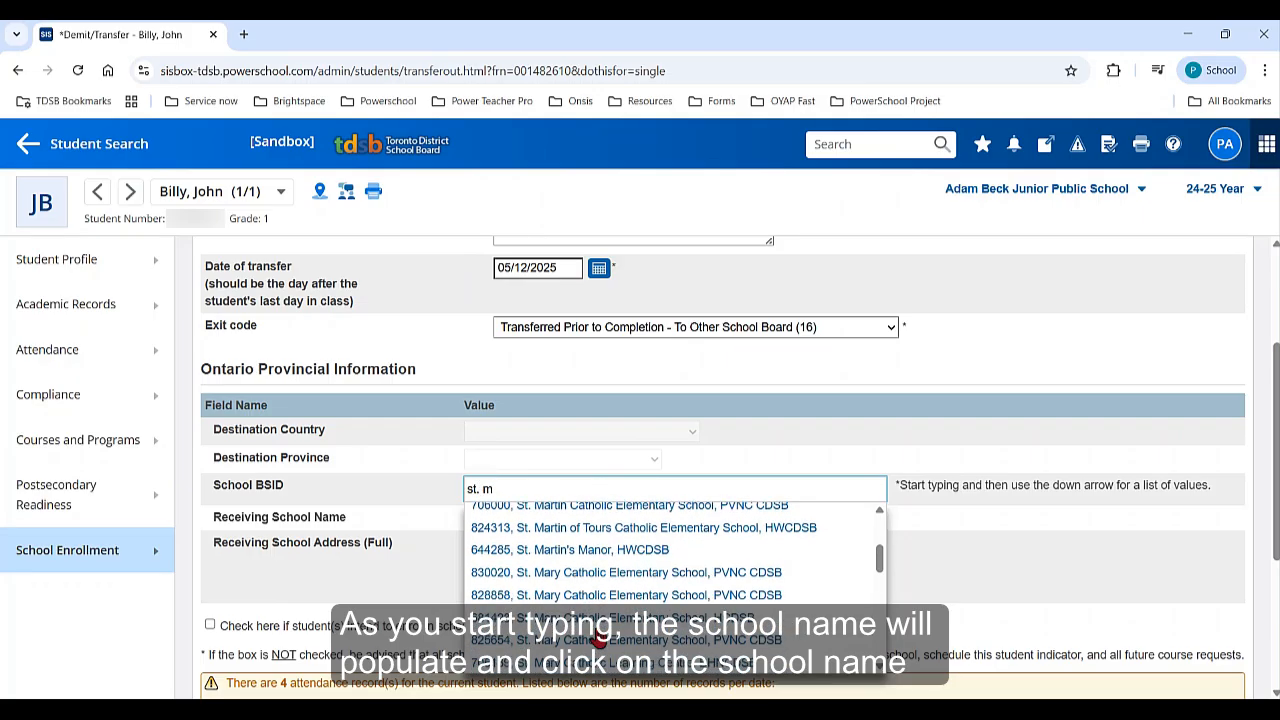
pyautogui.click(601, 573)
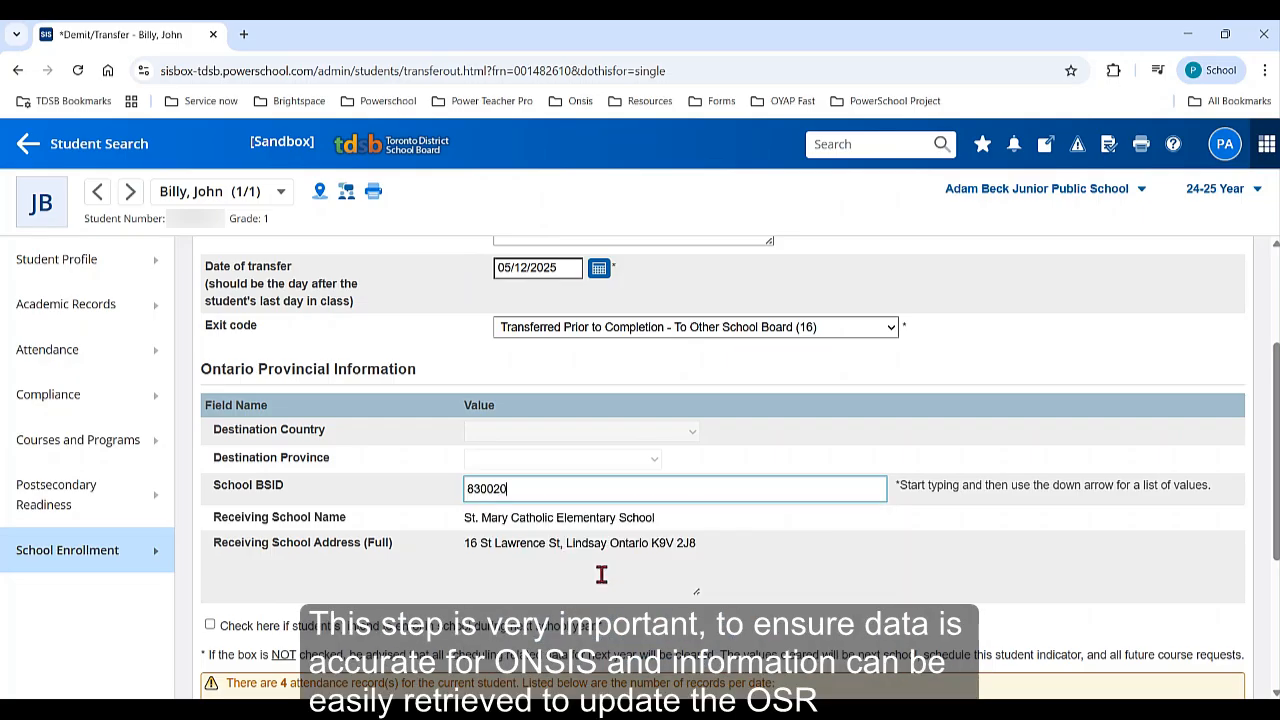
# Mark the second student as intending to enrol in school during next school year, and clear the mark again
pyautogui.scroll(-1, 601, 573)
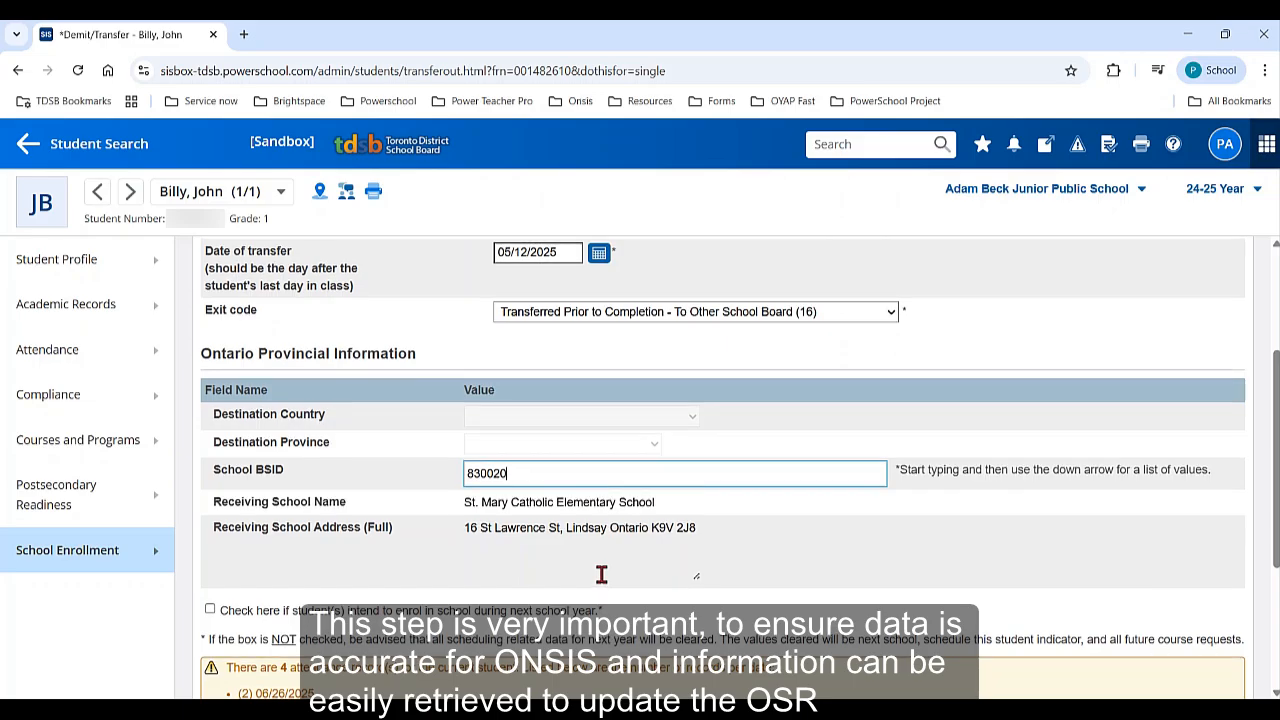
pyautogui.scroll(-1, 601, 573)
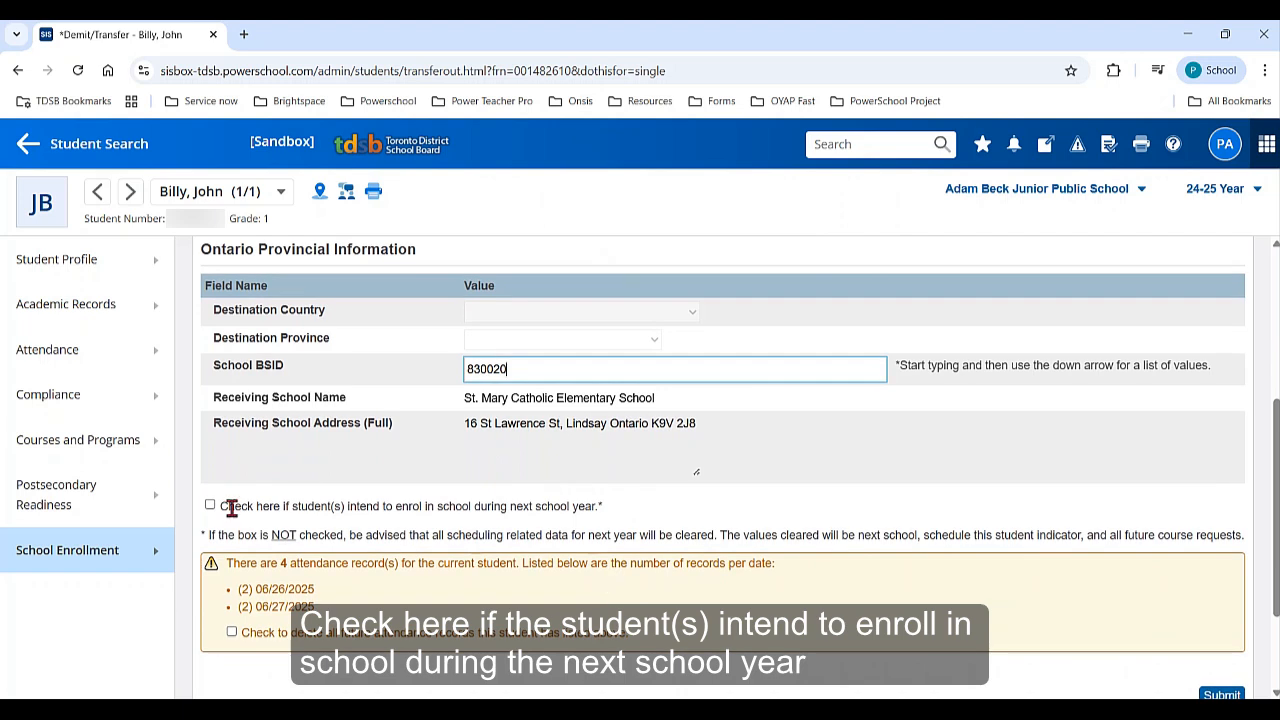
pyautogui.click(202, 496)
pyautogui.click(210, 506)
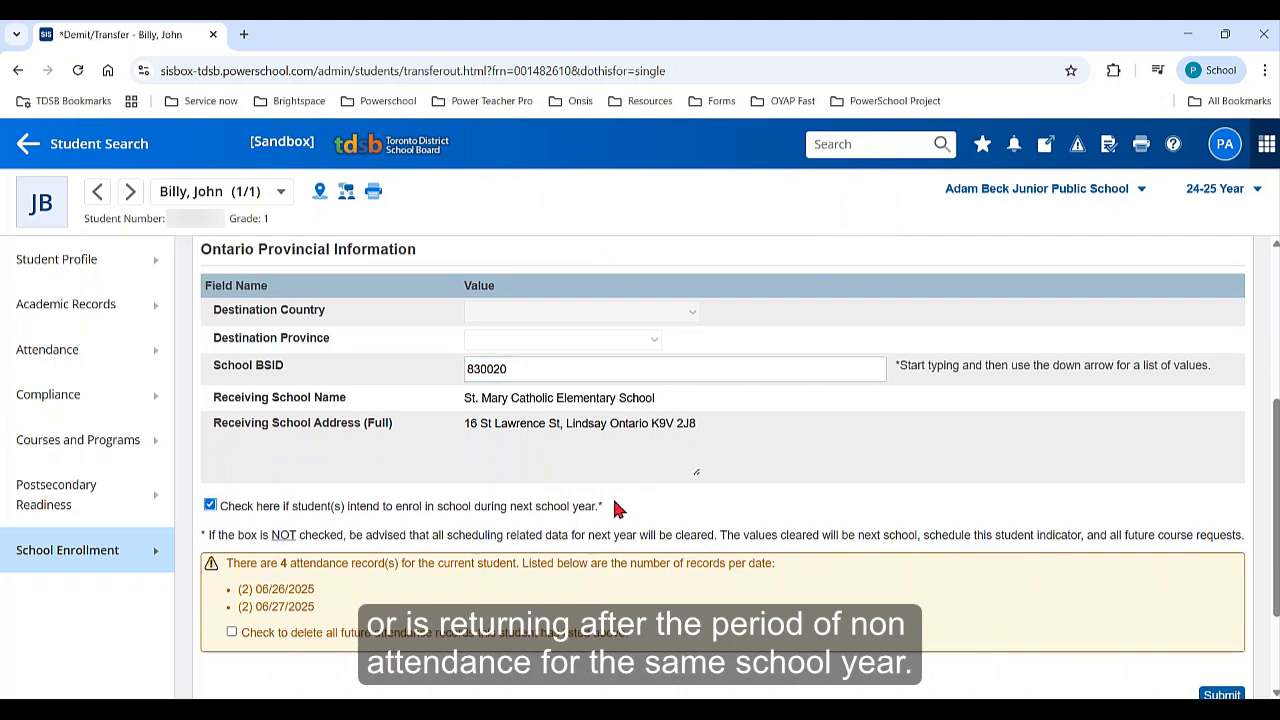
pyautogui.click(210, 507)
# Review the student's listed future attendance records and mark all of them for deletion
pyautogui.scroll(-1, 396, 565)
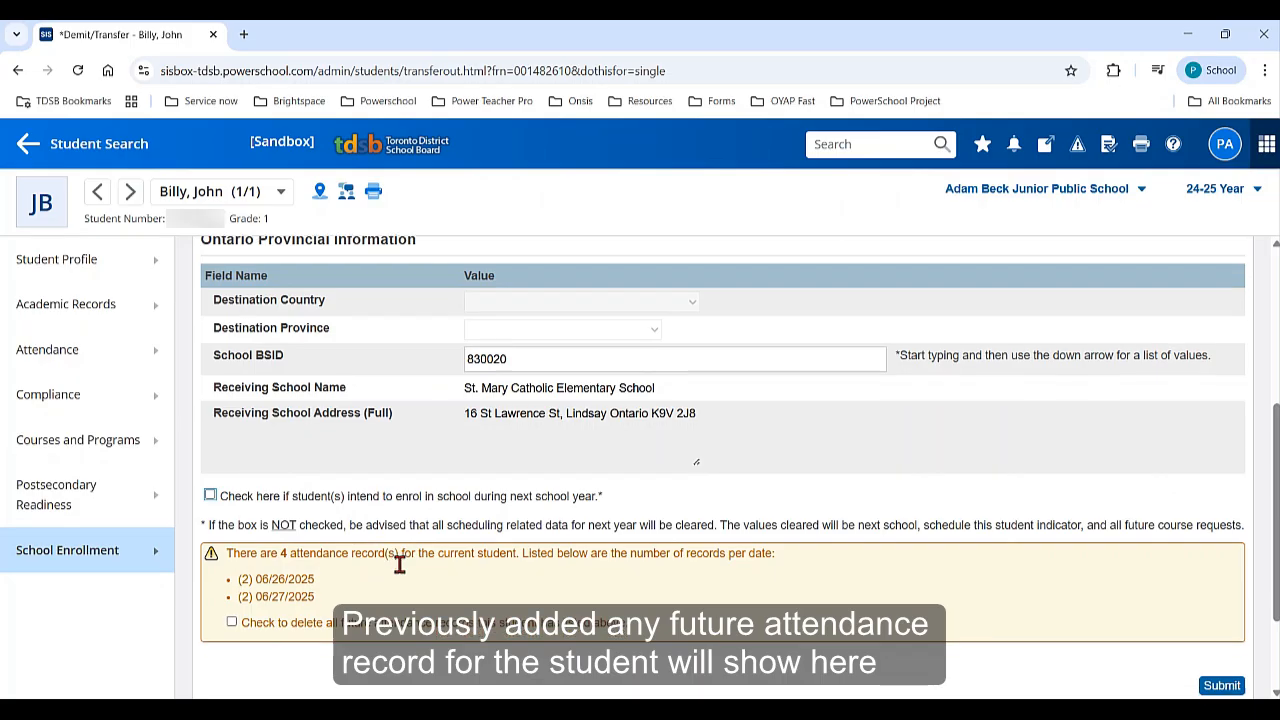
pyautogui.moveTo(225, 469); pyautogui.dragTo(610, 520)
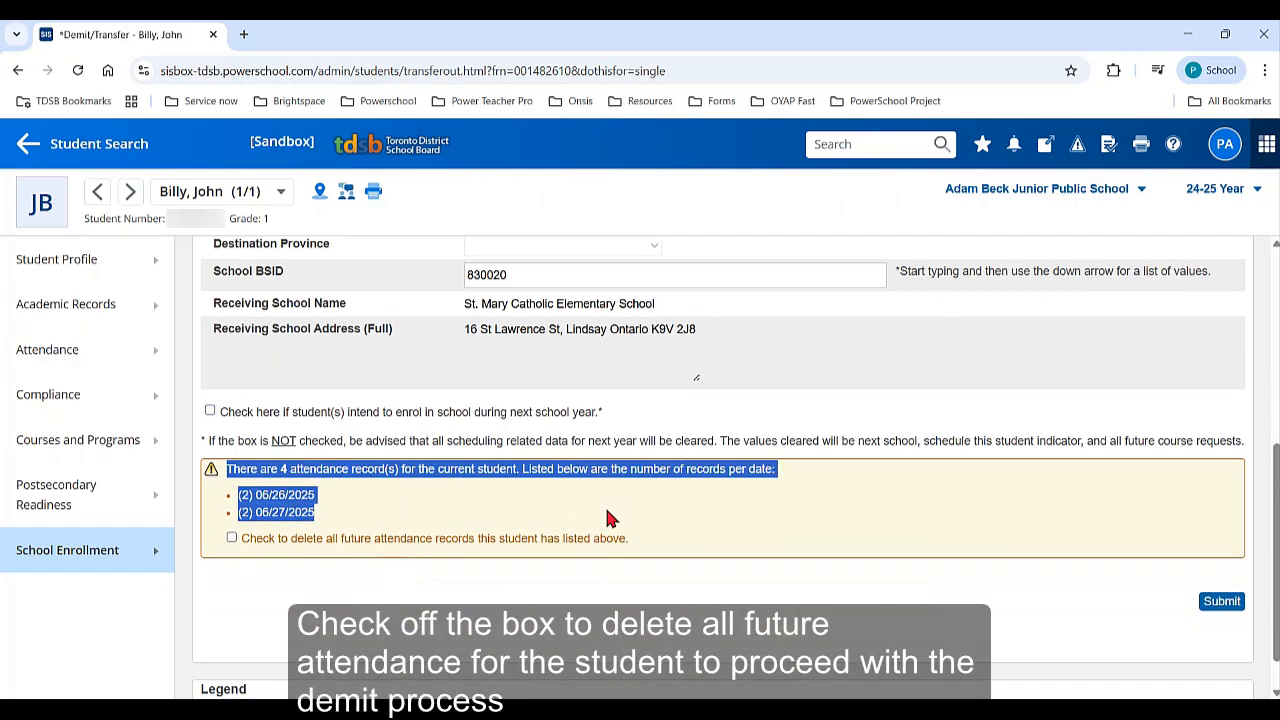
pyautogui.click(444, 512)
pyautogui.click(232, 539)
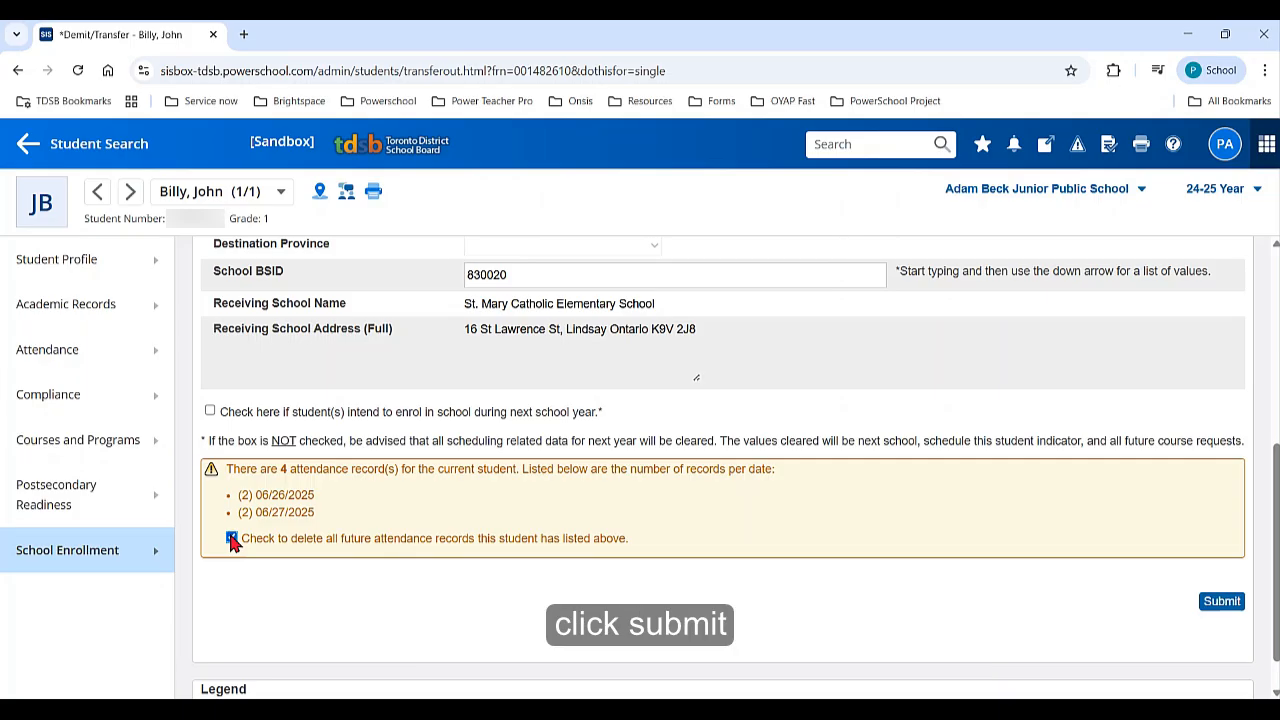
# Submit and confirm the second student's demit, and continue to the Transfer To/From Another School page
pyautogui.click(1222, 602)
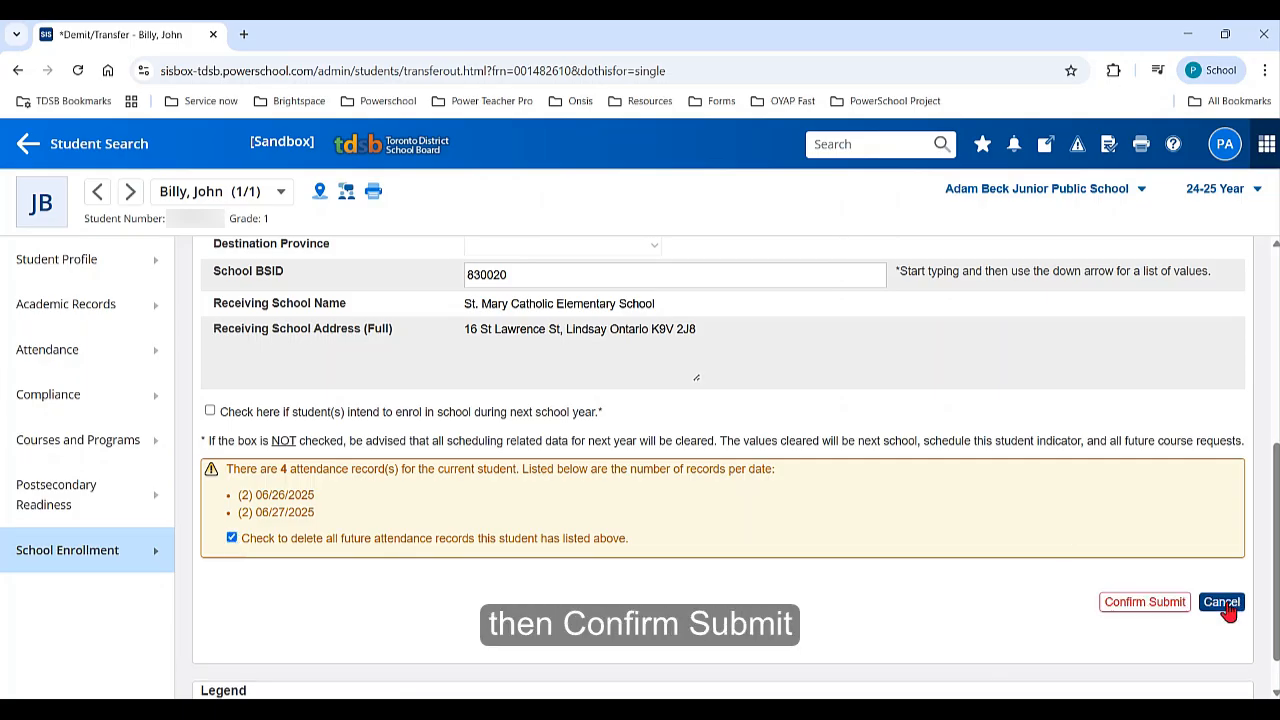
pyautogui.click(1145, 602)
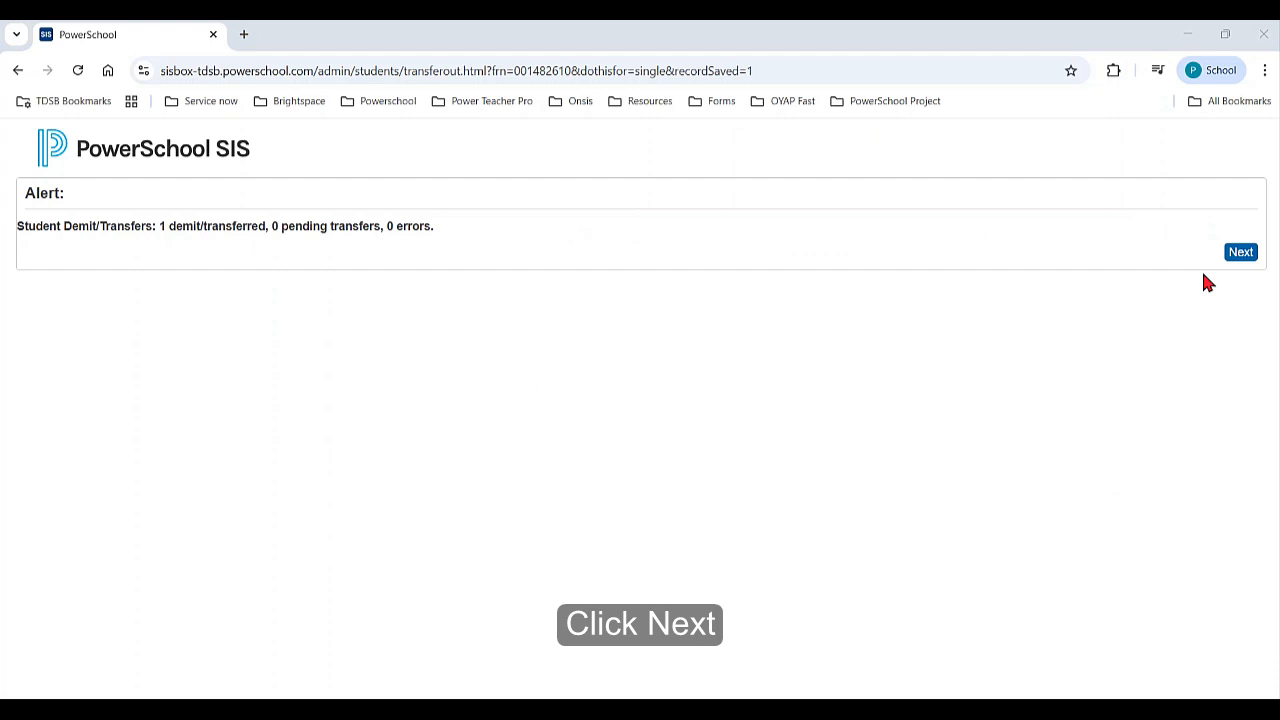
pyautogui.click(1244, 255)
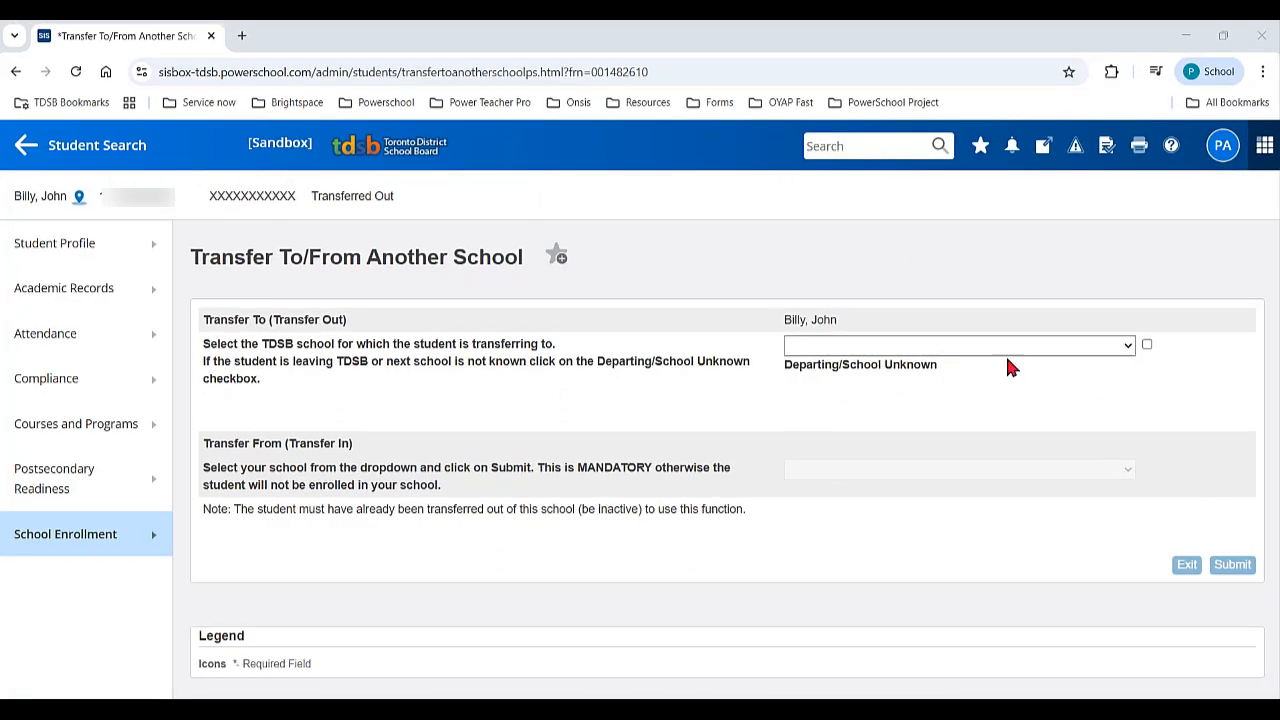
# Mark the student as Departing/School Unknown, submit the page despite the leave-site prompt and check the student's transfer status
pyautogui.click(1147, 346)
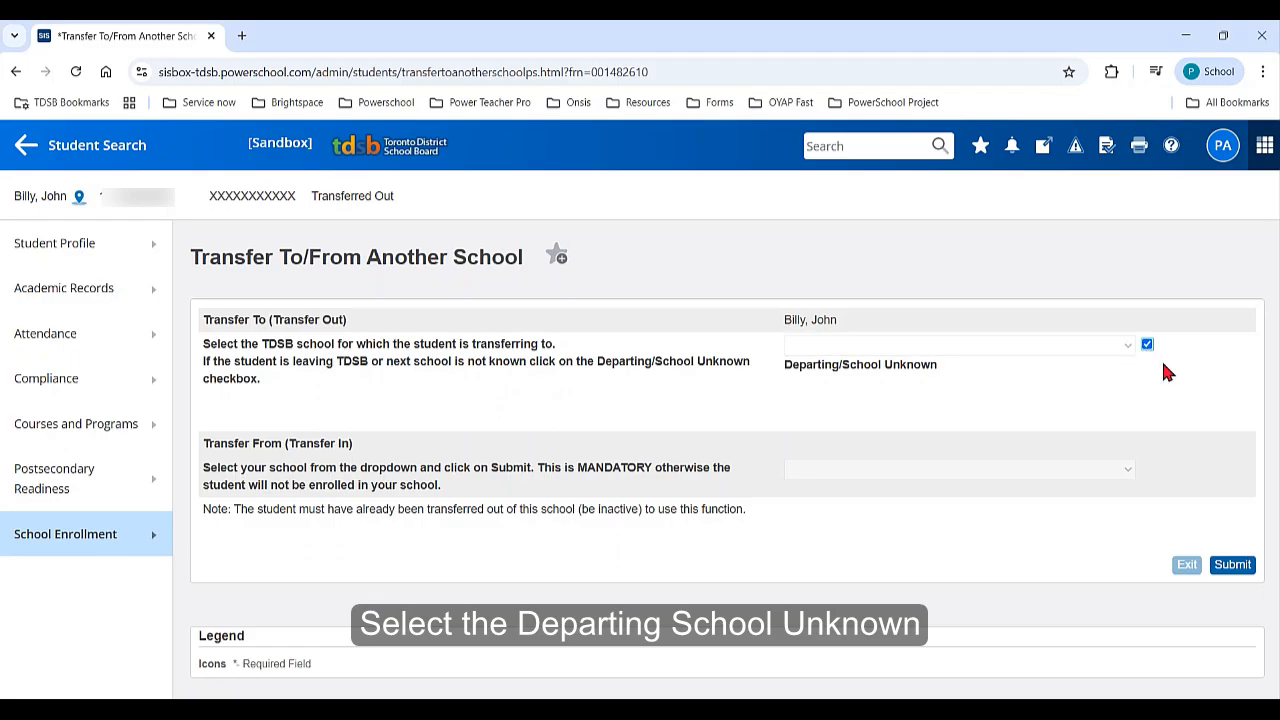
pyautogui.click(1245, 575)
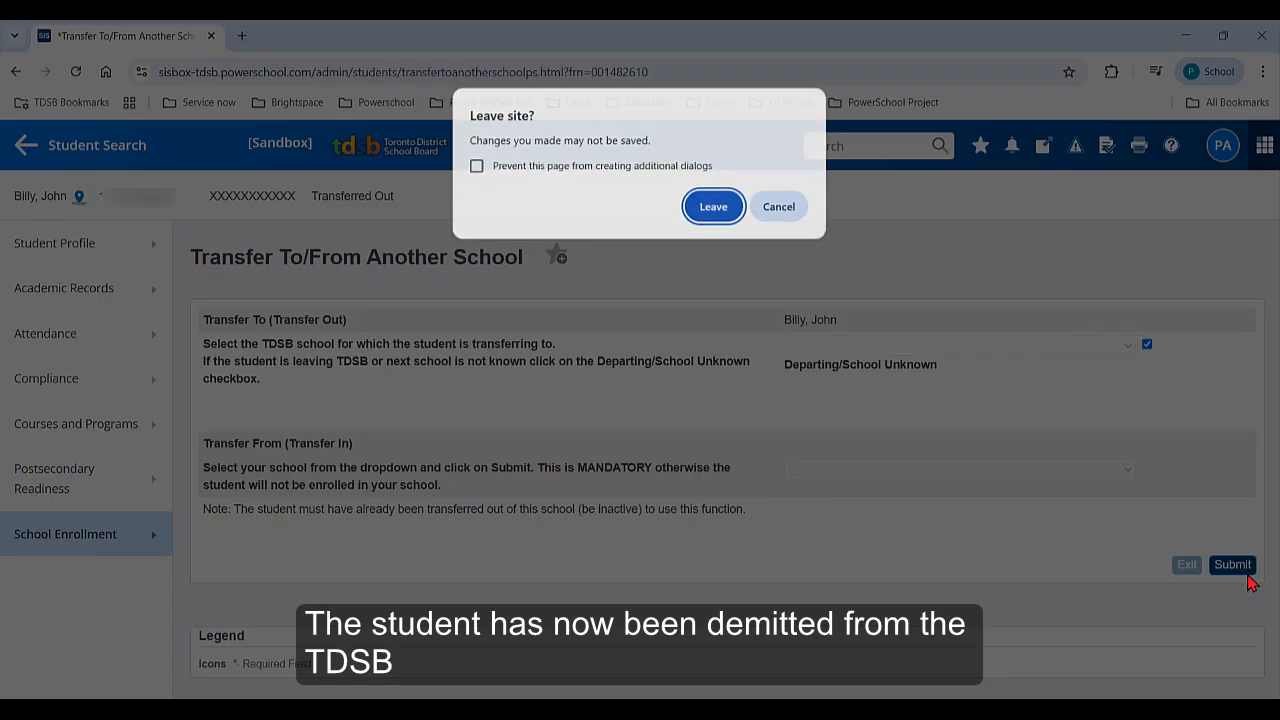
pyautogui.click(712, 210)
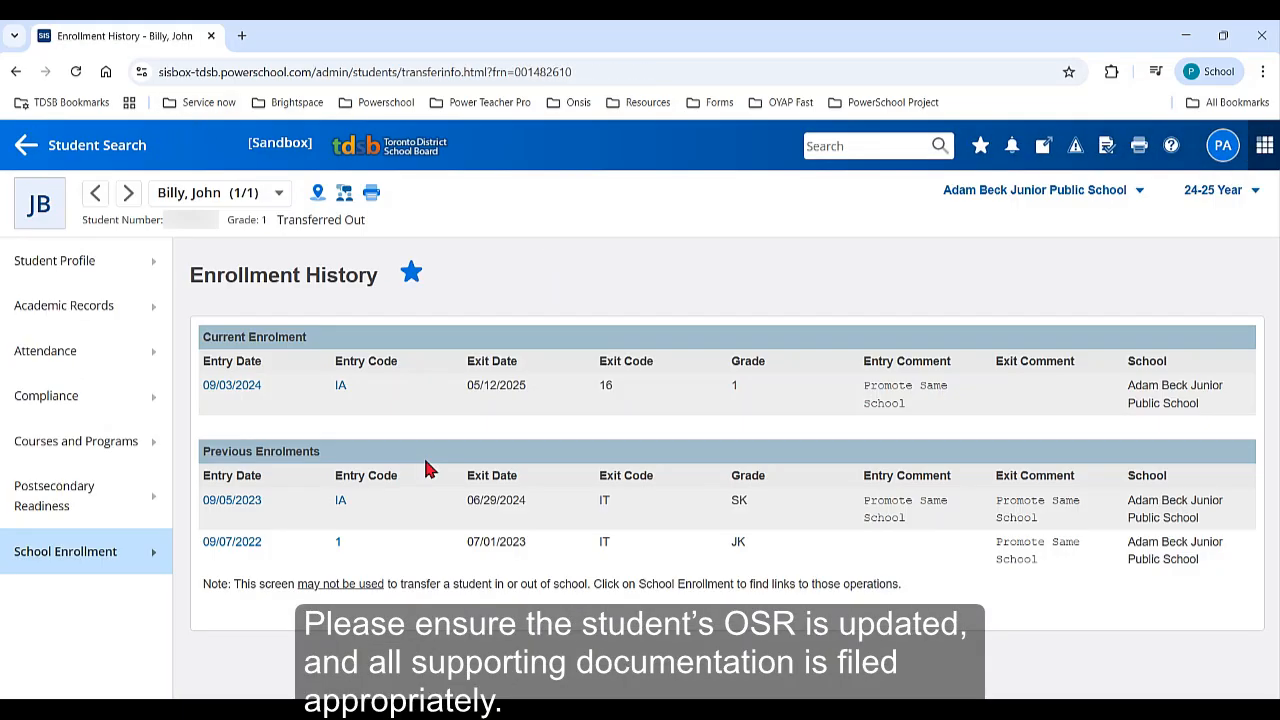
pyautogui.moveTo(376, 222); pyautogui.dragTo(281, 222)
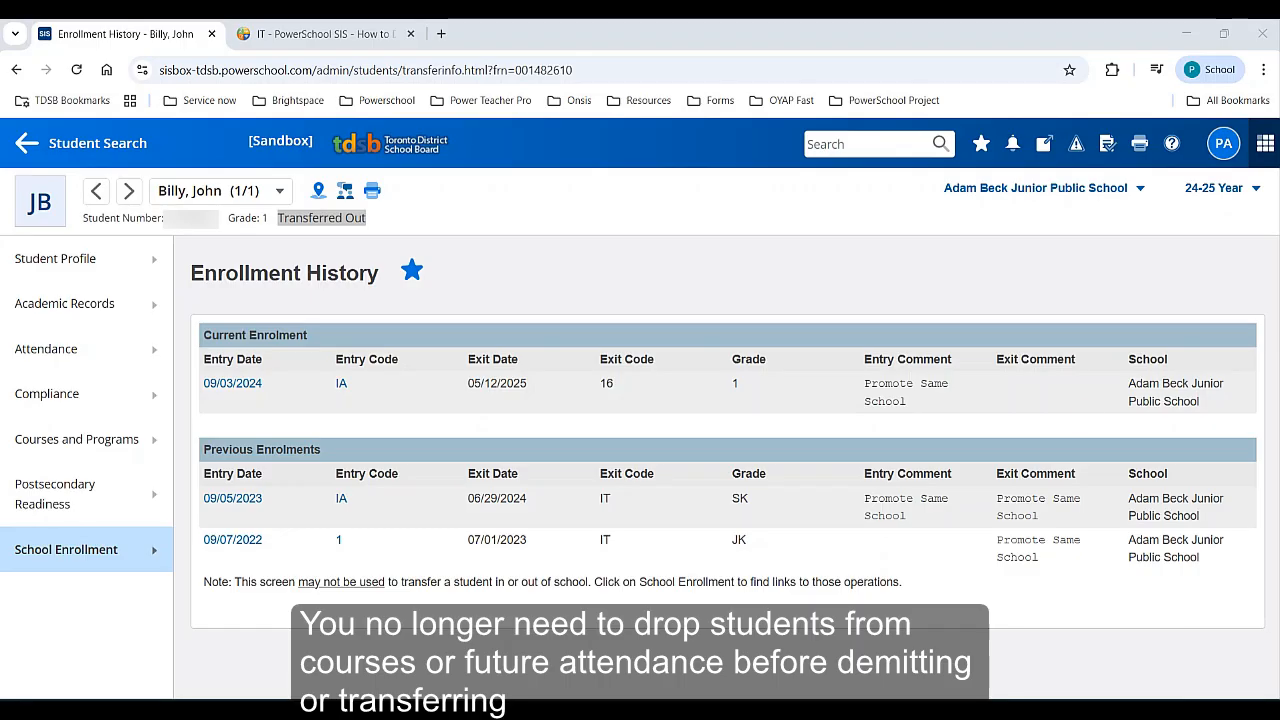
# Return to the student search on the Start Page and clear the current student selection
pyautogui.click(140, 150)
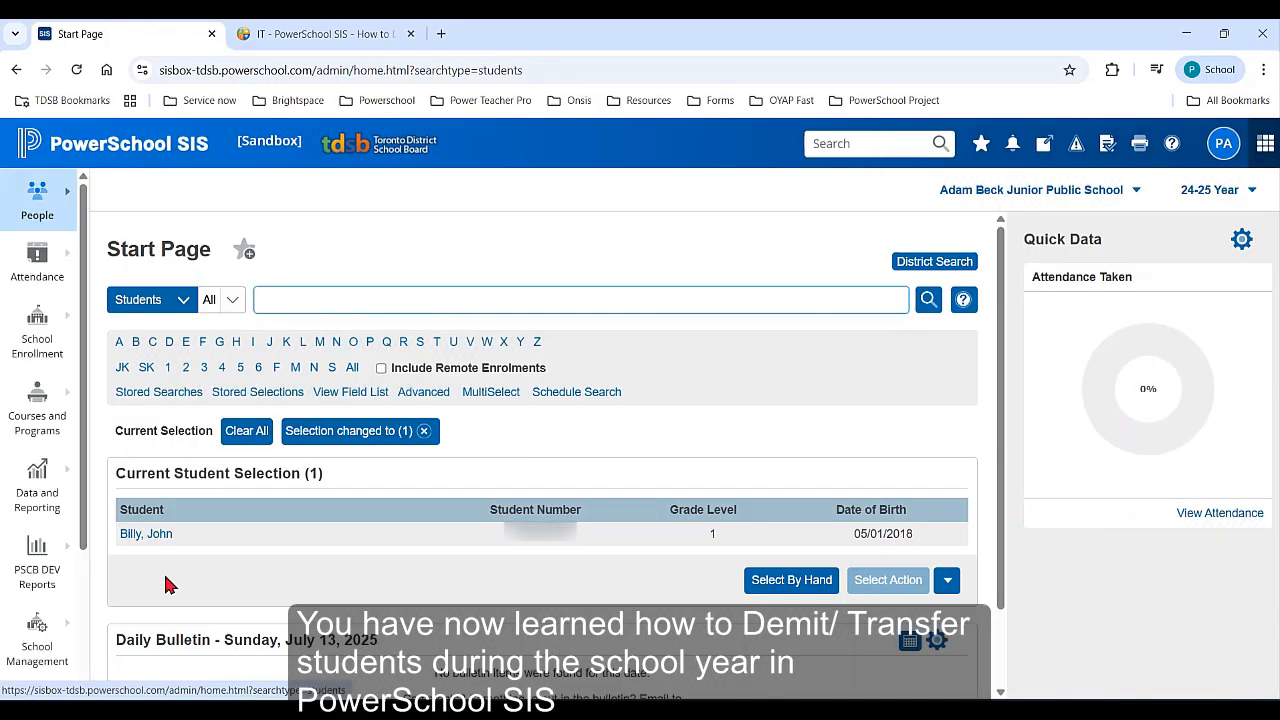
pyautogui.click(246, 430)
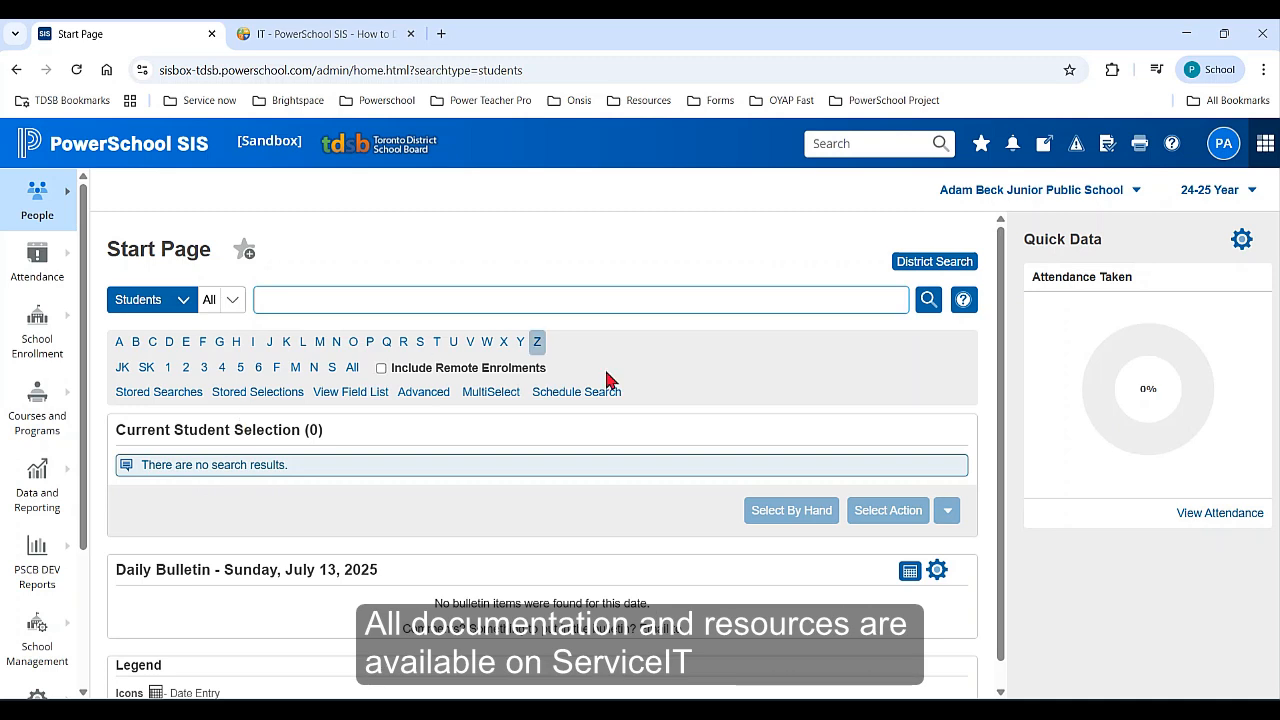
# Open the TDSB Knowledge Base from the help options and view the ServiceIT article on how to demit/transfer a student
pyautogui.click(1171, 146)
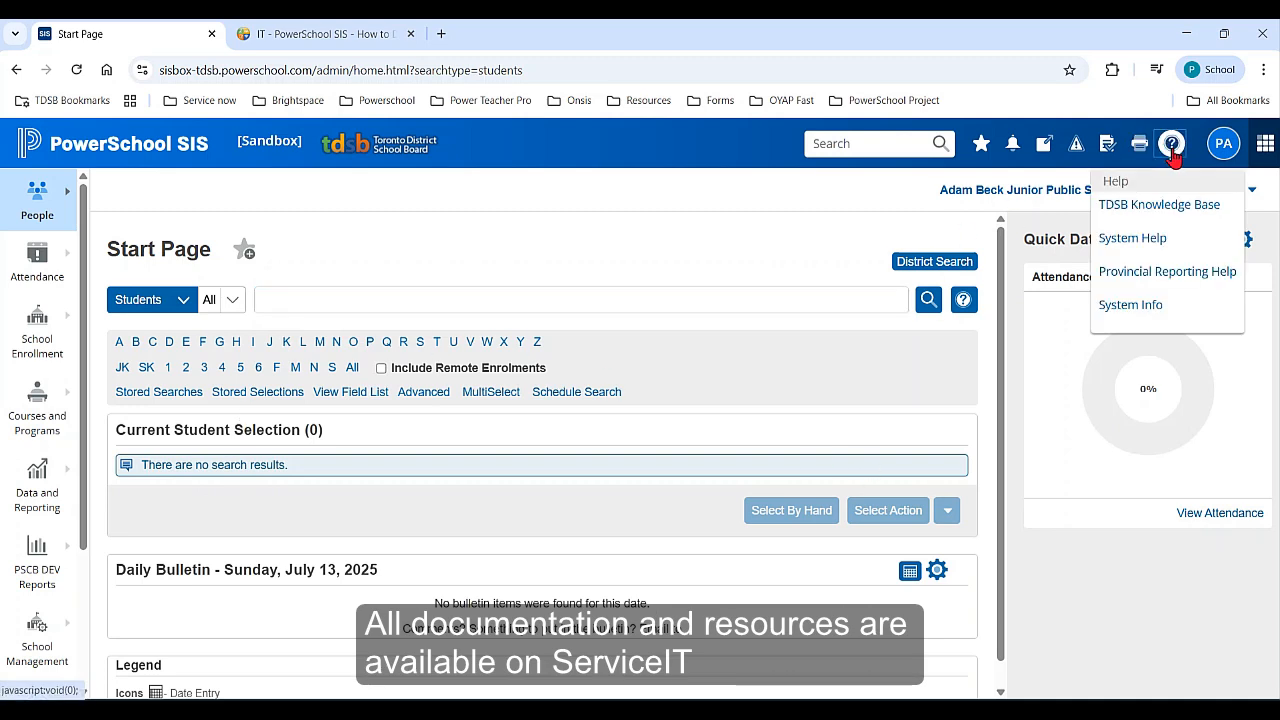
pyautogui.click(1145, 210)
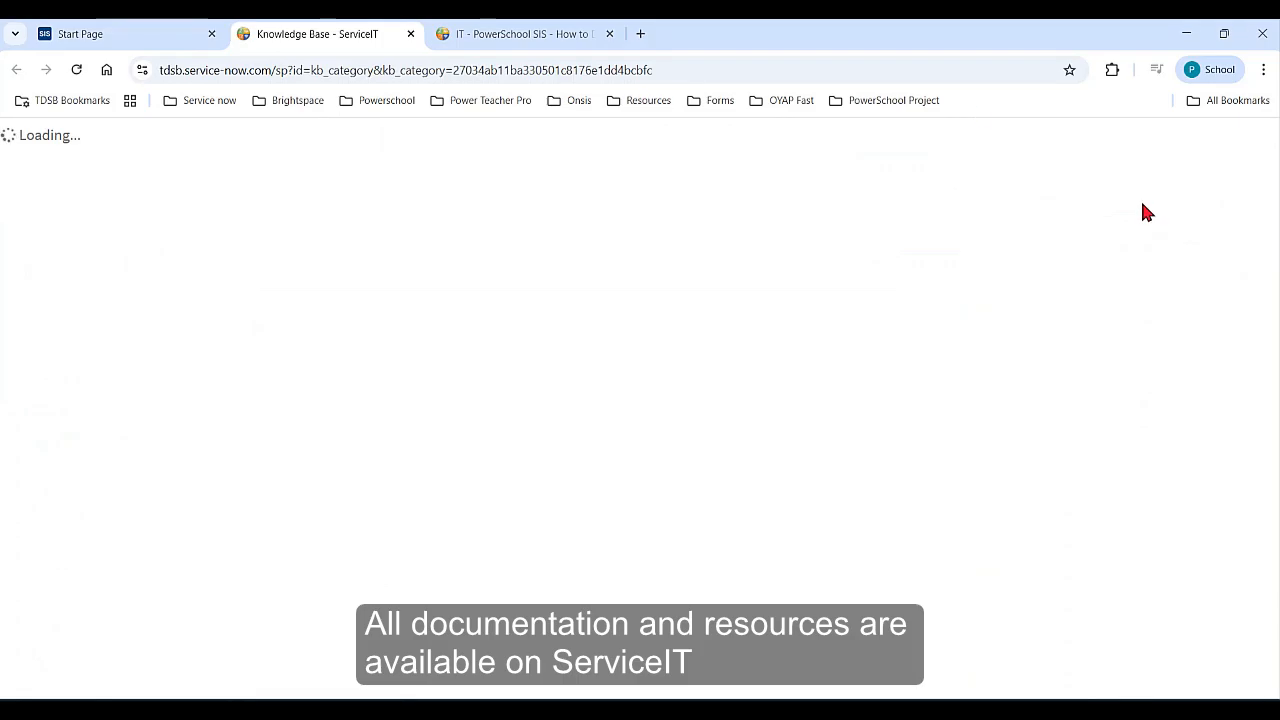
pyautogui.click(583, 33)
pyautogui.moveTo(355, 345); pyautogui.dragTo(172, 323)
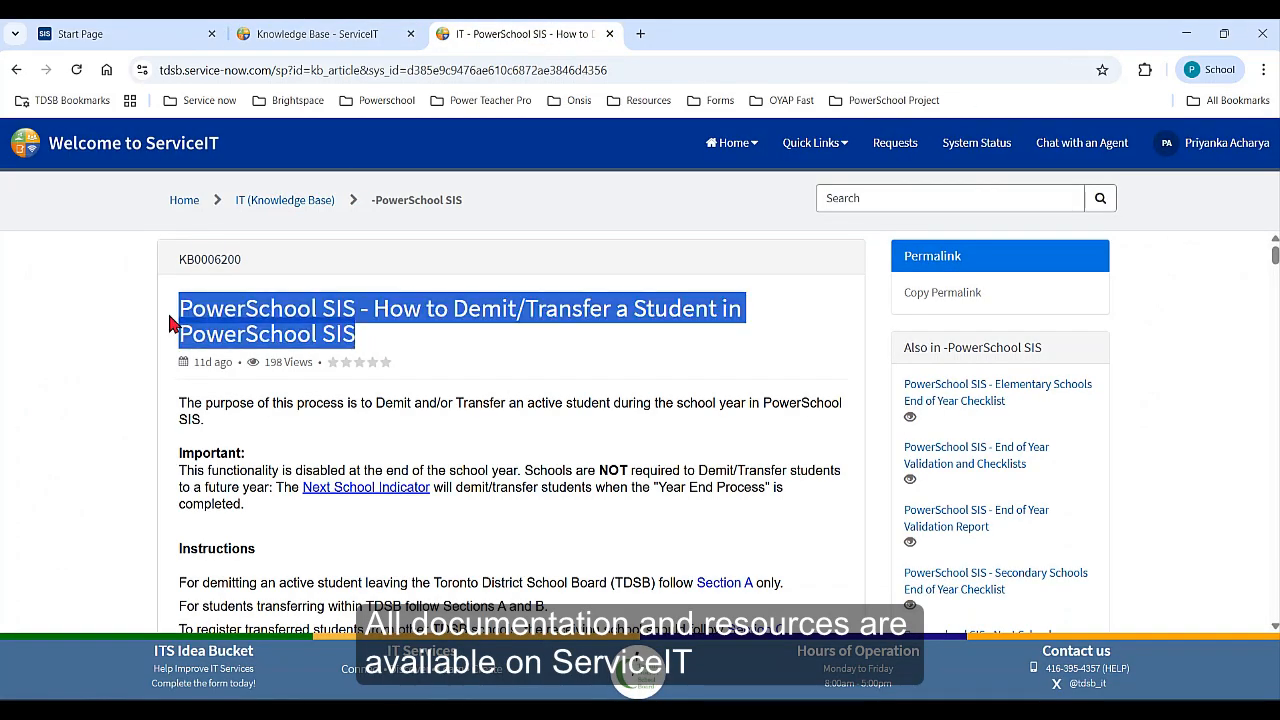